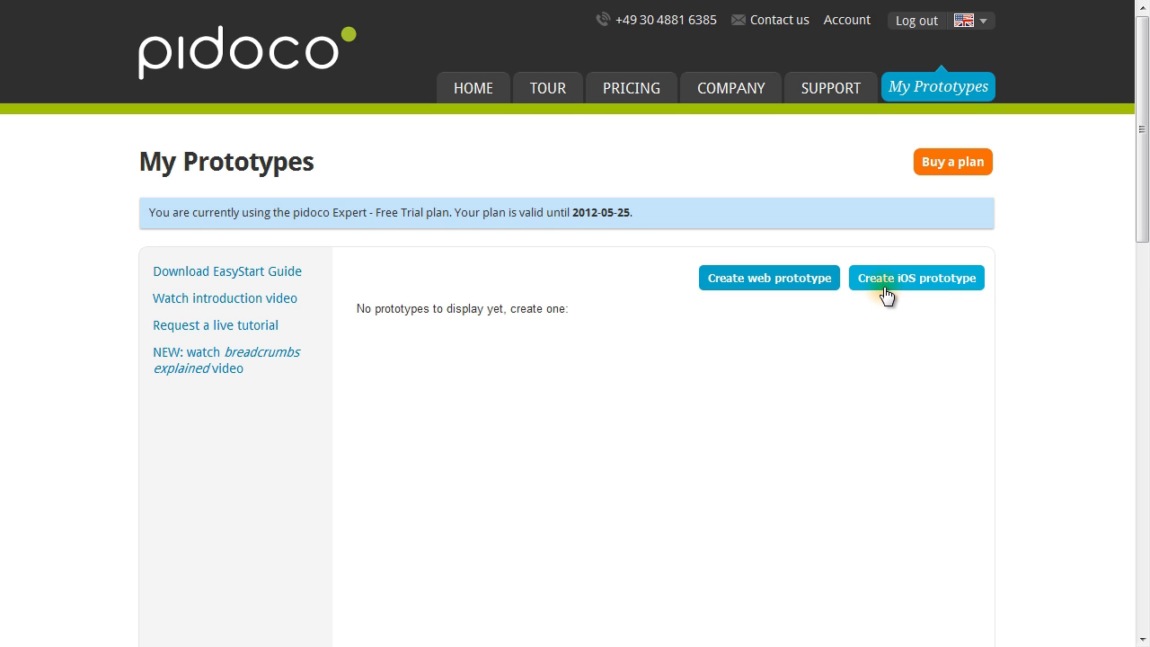
Create a new prototype named 'App Store' and select its starter page MyPage 1.
click(775, 281)
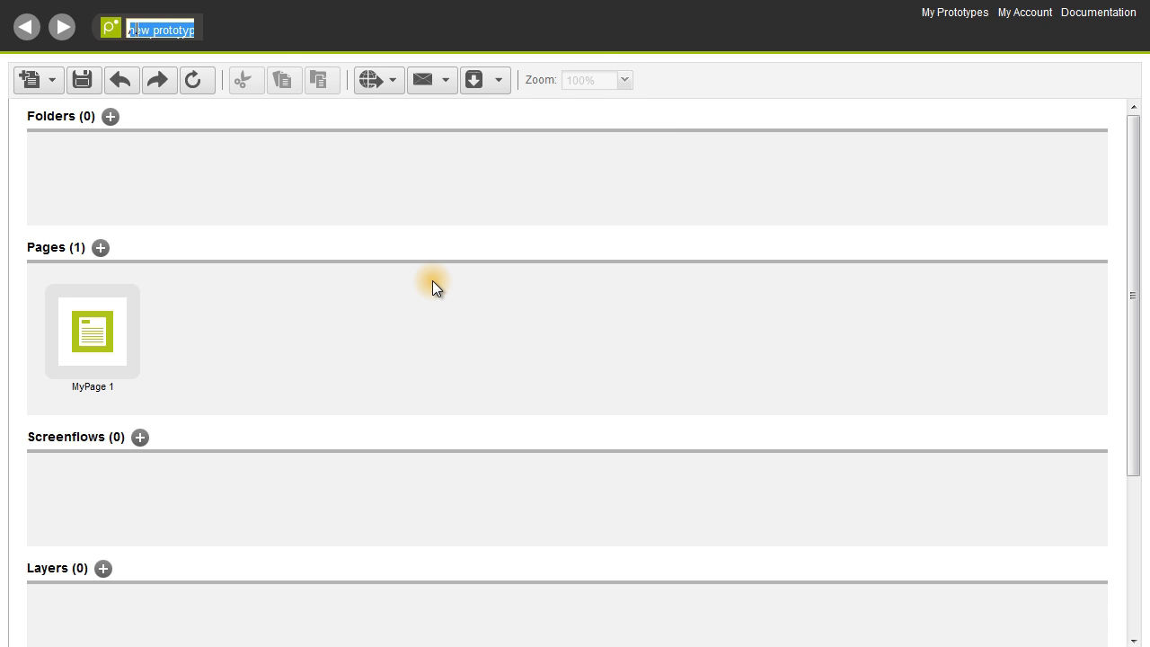
text(App Store)
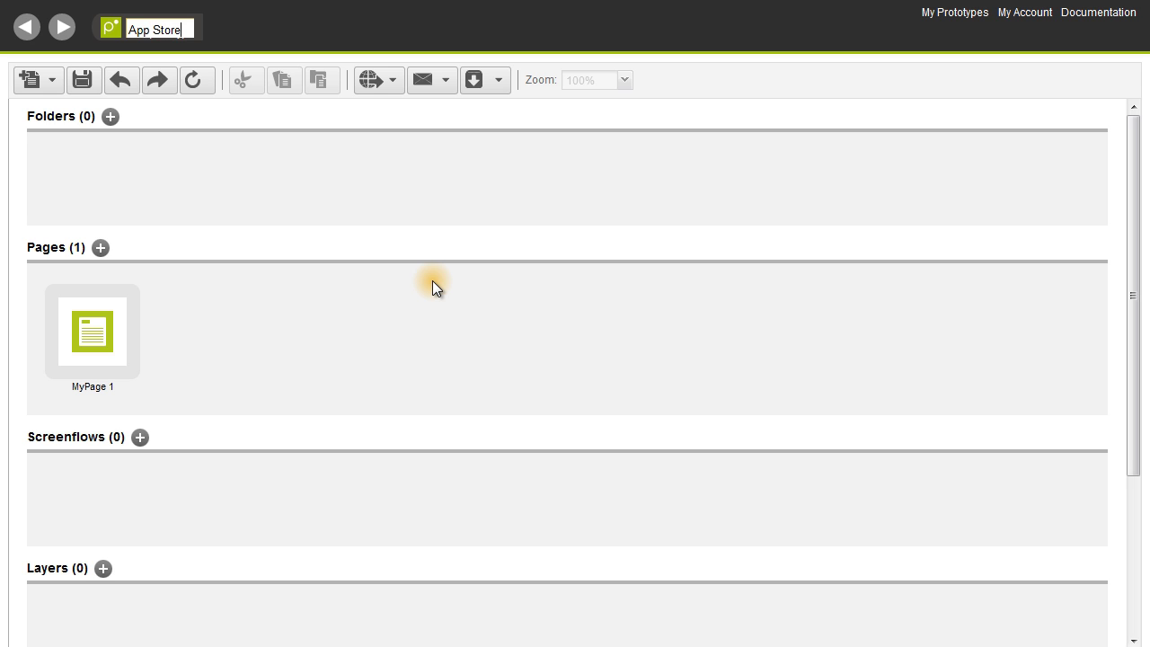
key(Return)
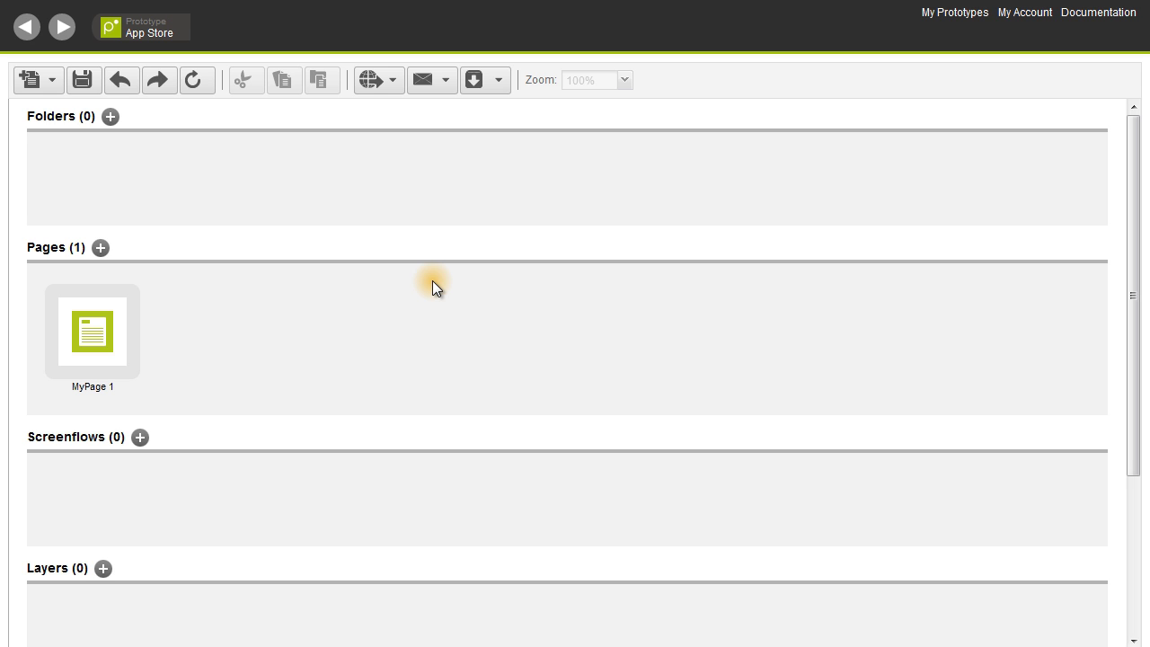
click(117, 325)
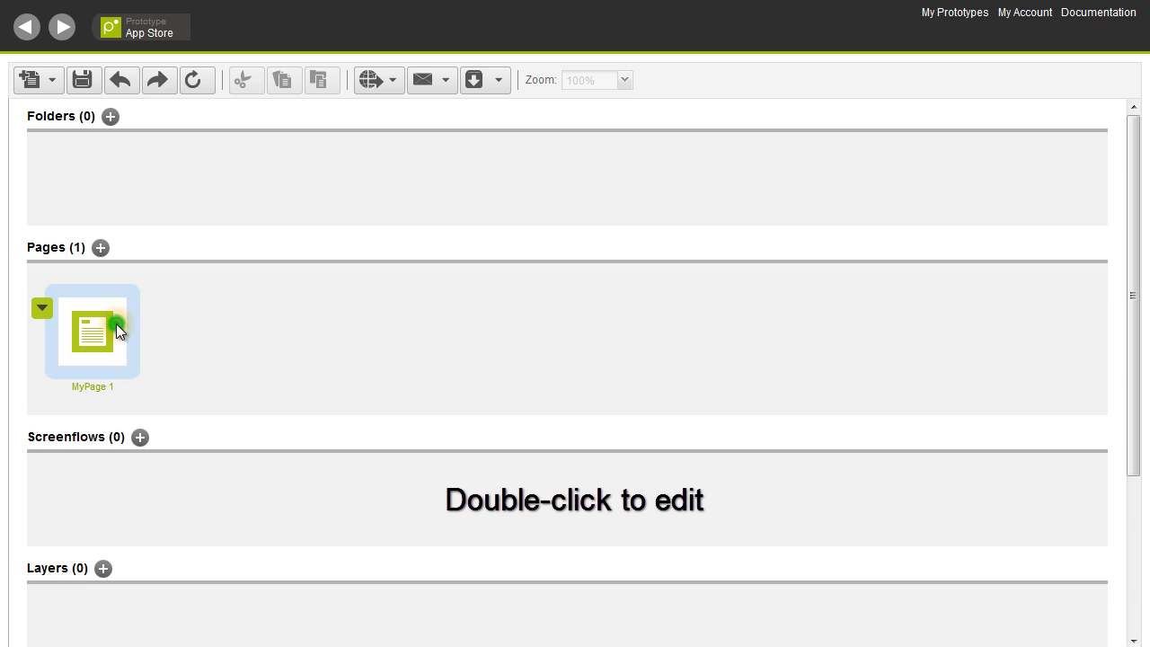
Open MyPage 1 for editing, rename it 'Home', and check its page size options.
double_click(116, 323)
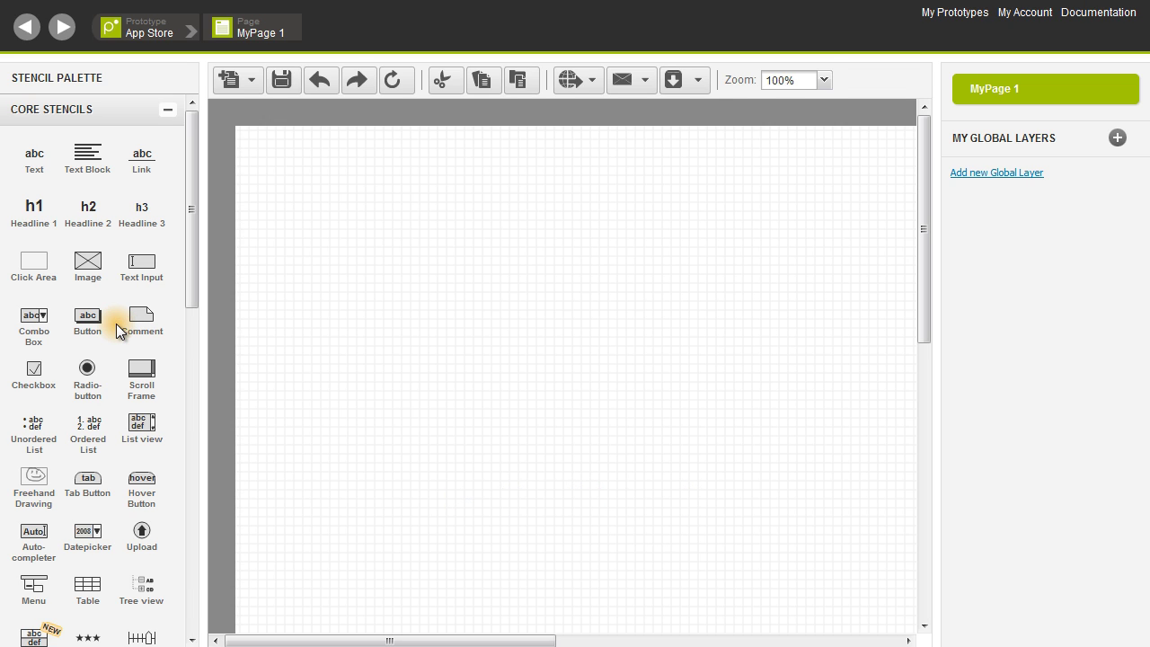
double_click(258, 35)
text(Home)
key(Return)
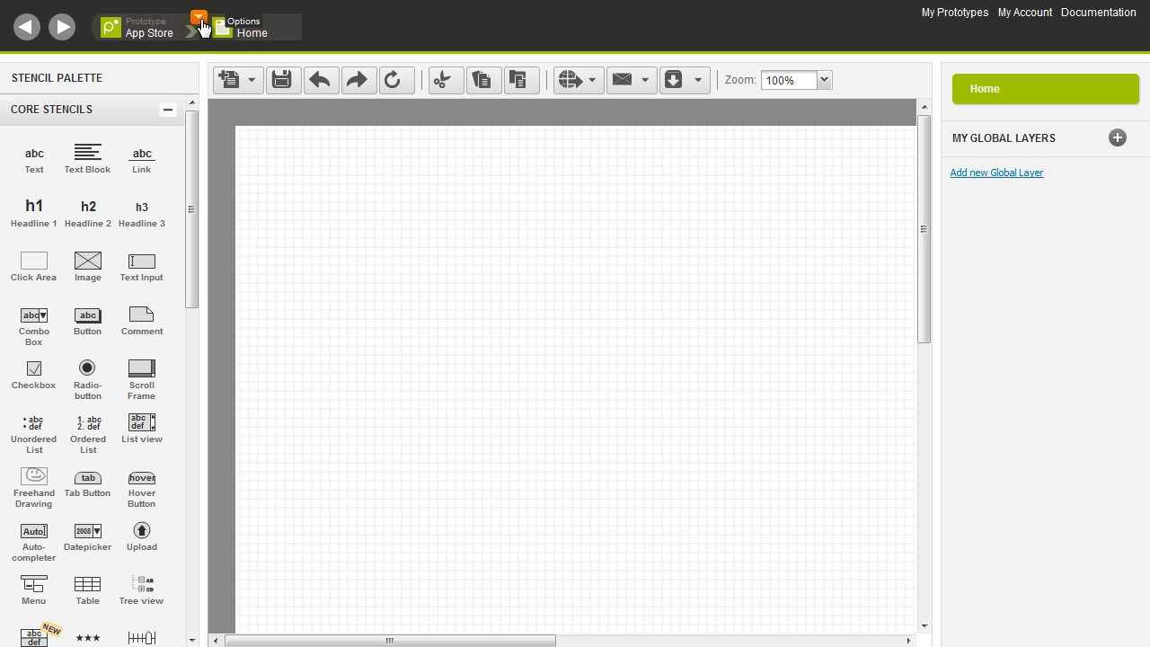
click(200, 18)
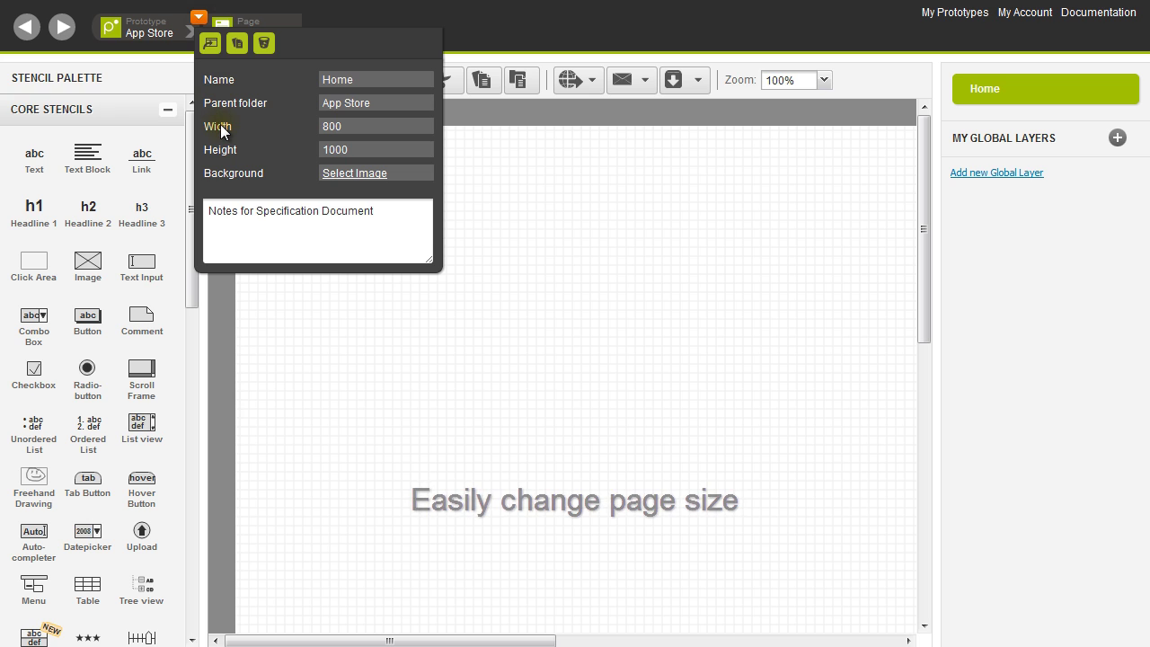
click(250, 303)
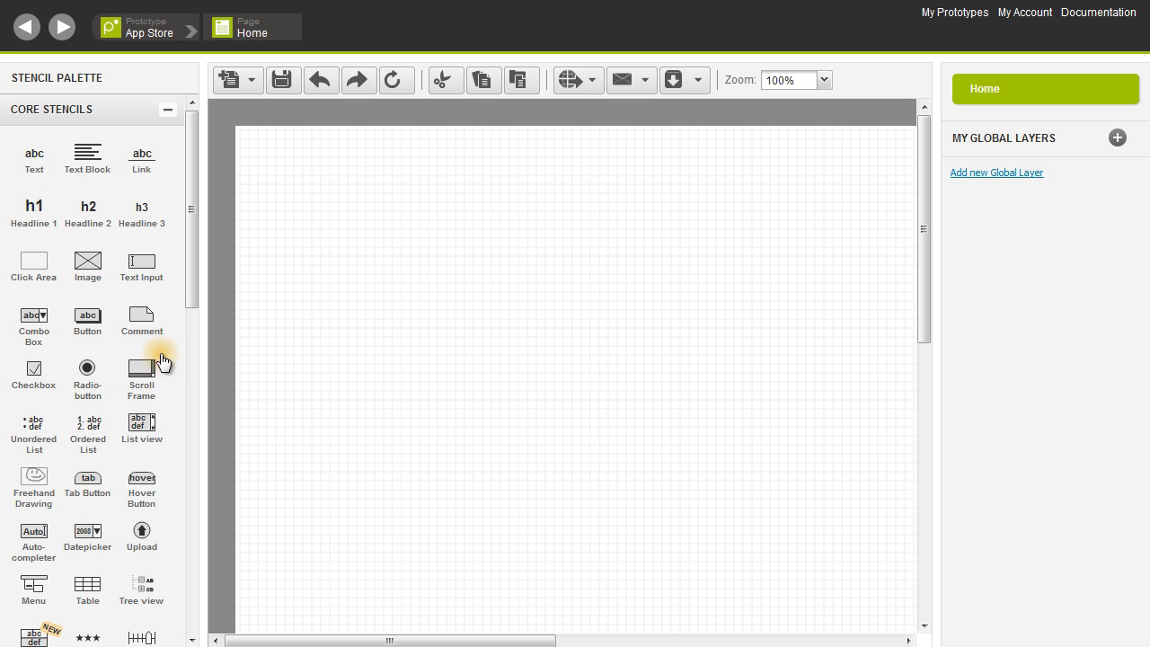
Place an image placeholder, large headline, small text label and text input field along the top.
click(87, 260)
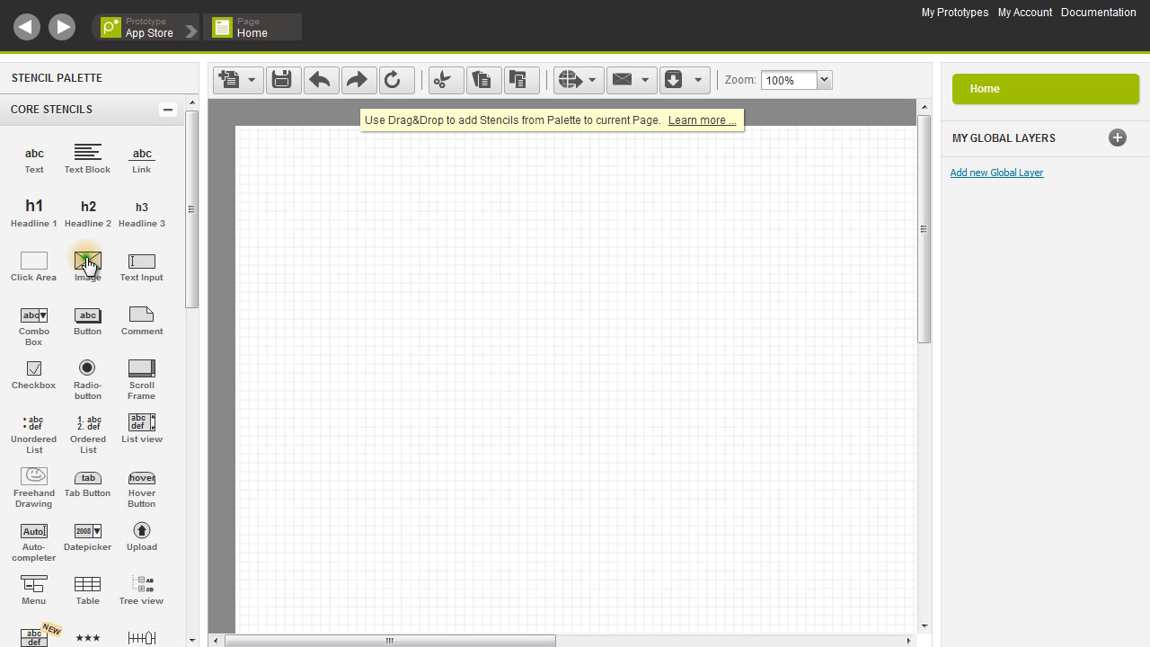
drag(269, 132, 240, 133)
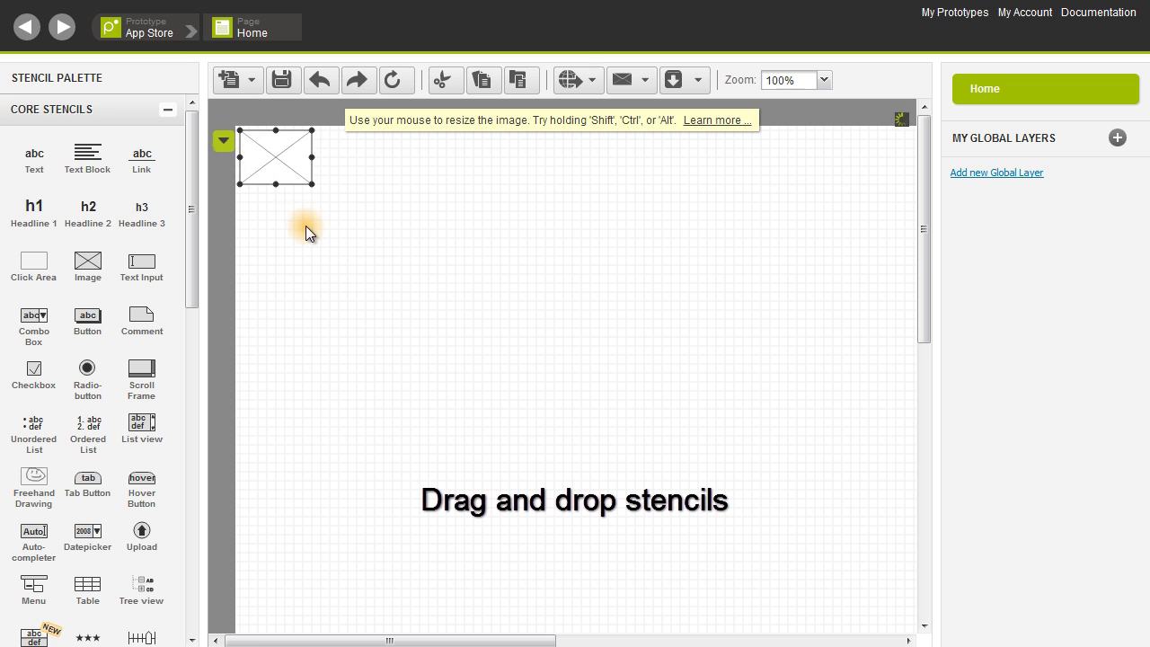
drag(29, 224, 321, 139)
click(286, 313)
drag(52, 191, 323, 177)
drag(137, 265, 388, 170)
click(392, 274)
Add a combo box at the top right and a file/edit menu bar below the image.
drag(32, 321, 634, 170)
click(619, 235)
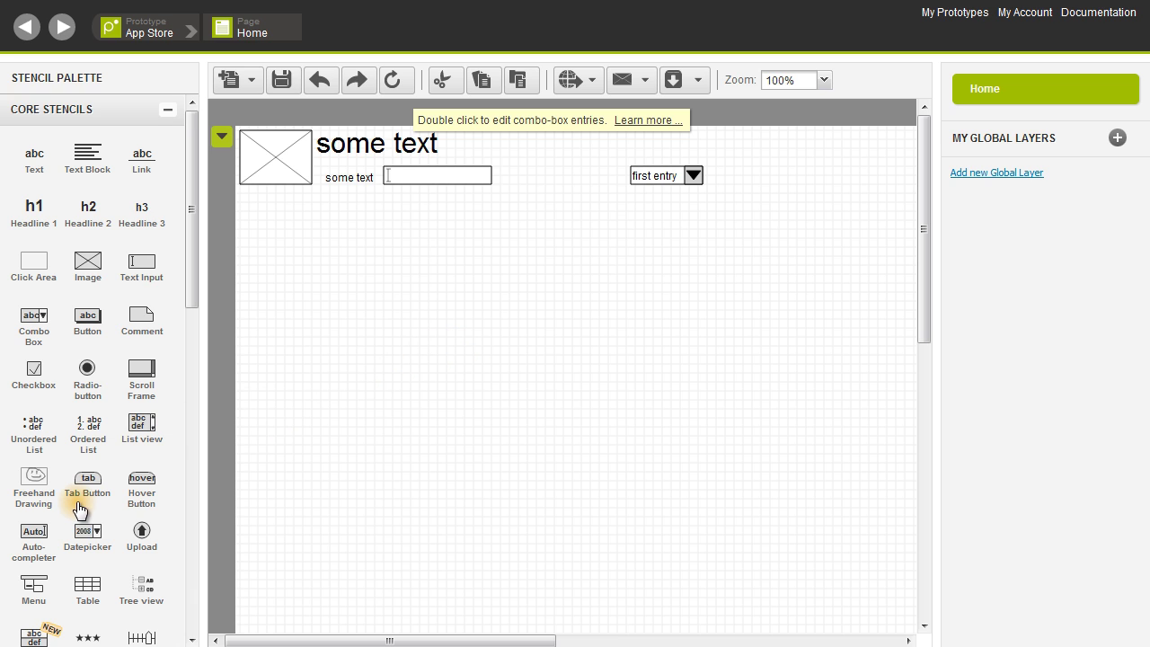
drag(33, 588, 250, 217)
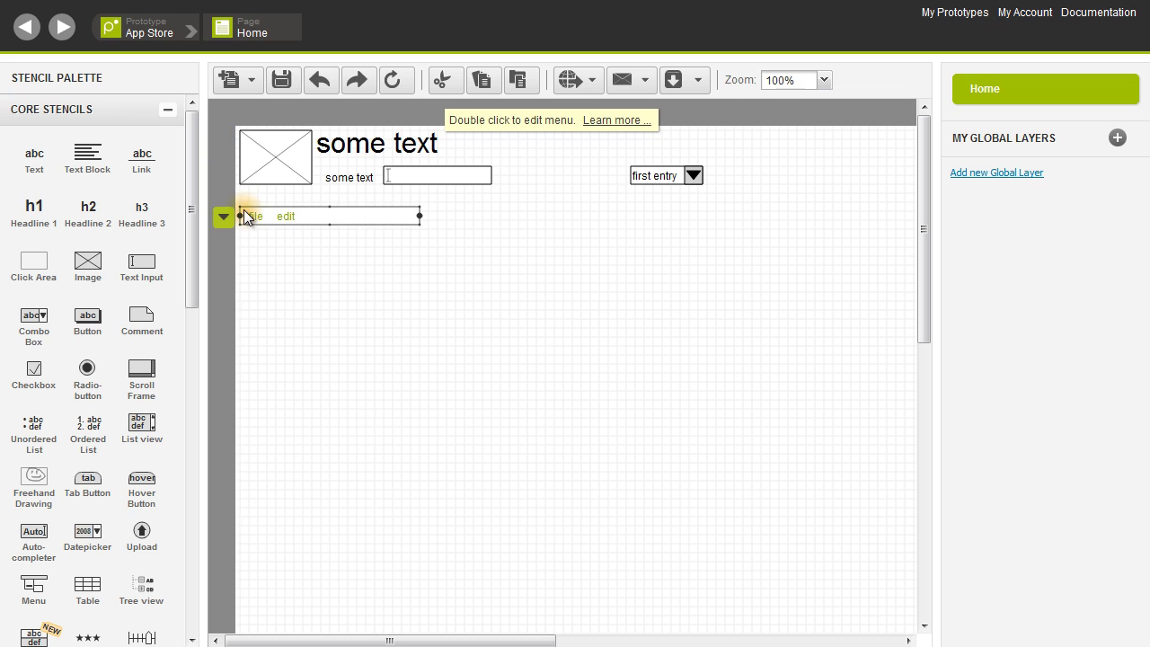
click(294, 285)
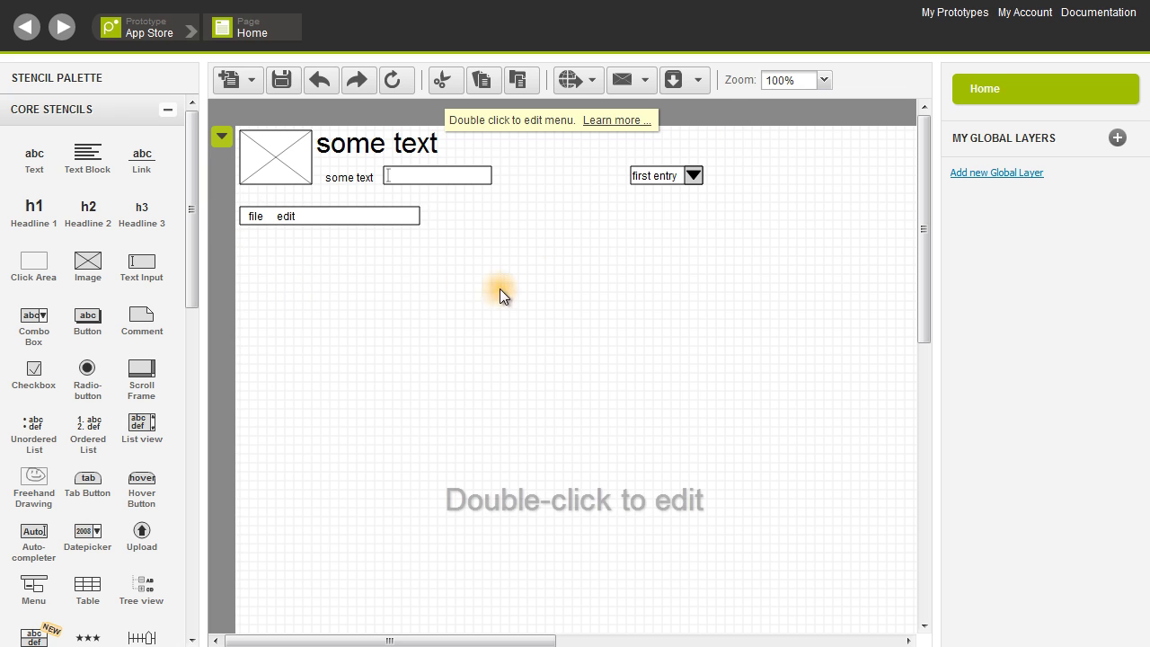
Fill the combo box with the entries English, French and German.
double_click(667, 176)
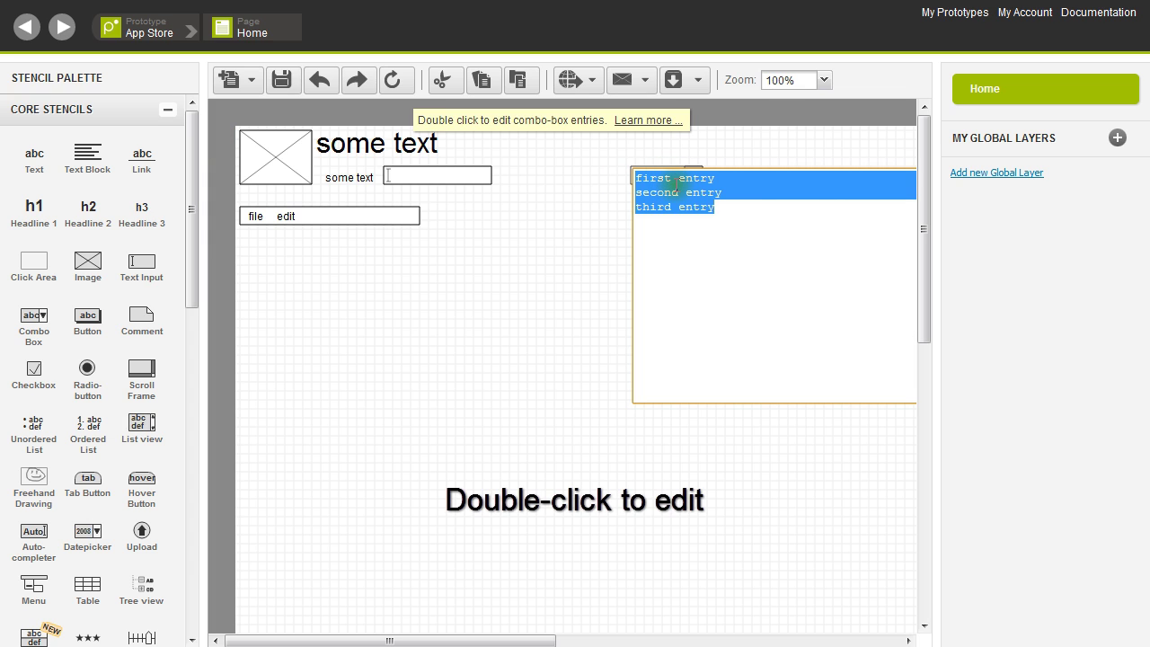
text(English)
key(Return)
text(French)
key(Return)
text(German)
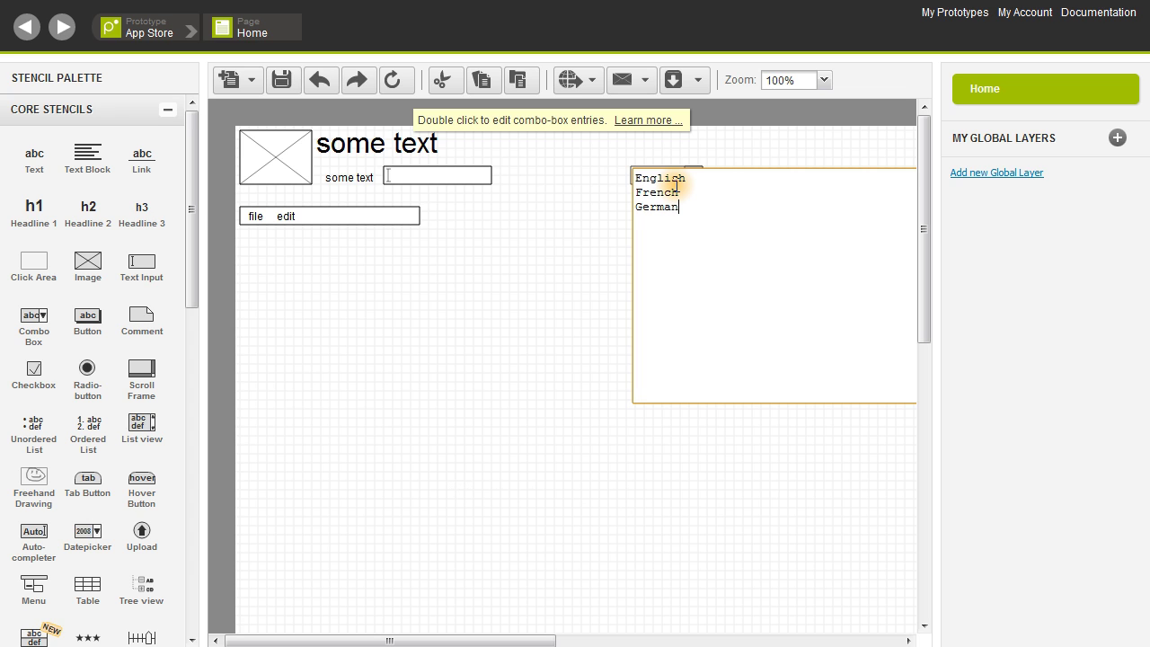
click(594, 210)
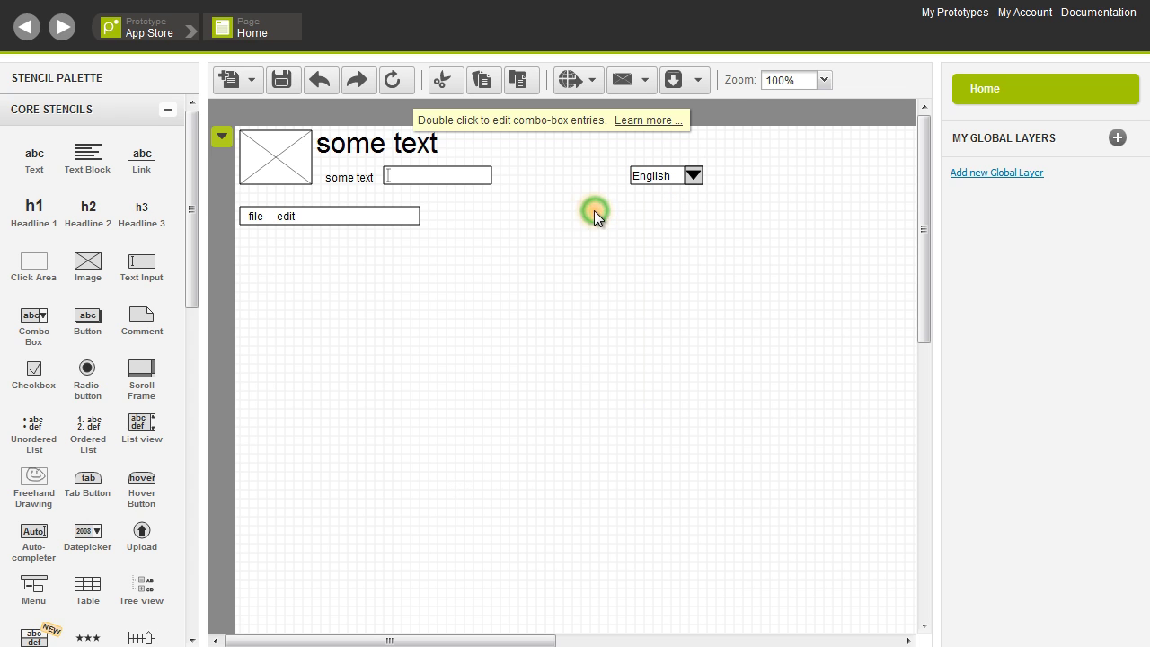
Replace the menu bar's file/edit items with Educational Apps (with Math) and Creative Apps.
double_click(357, 216)
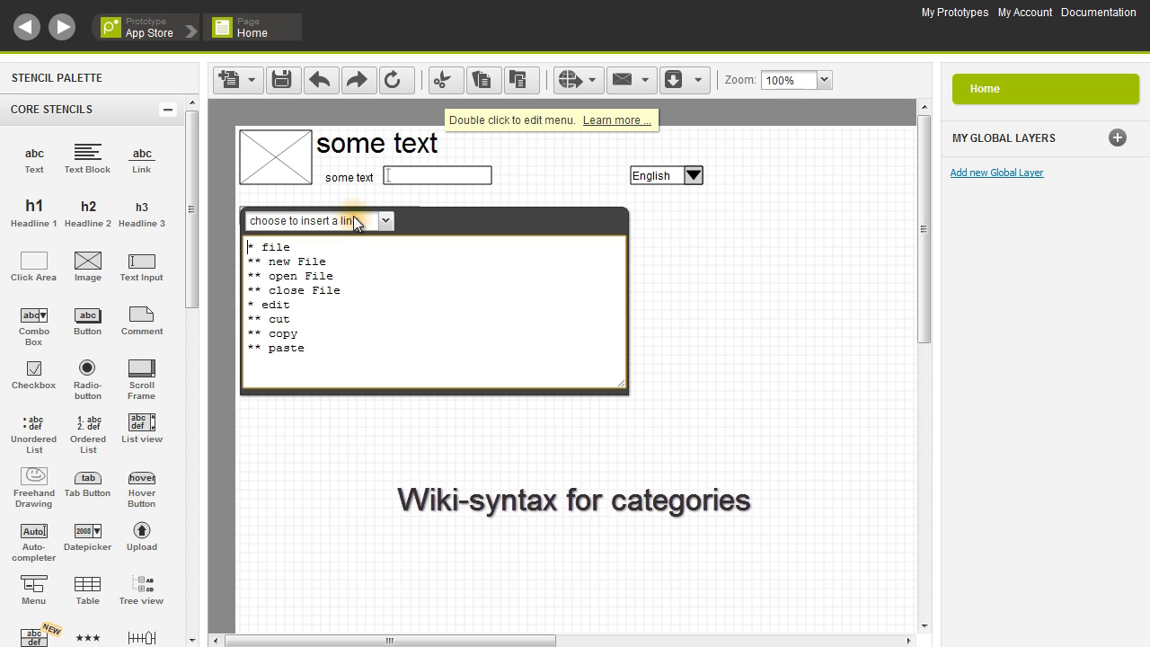
click(256, 261)
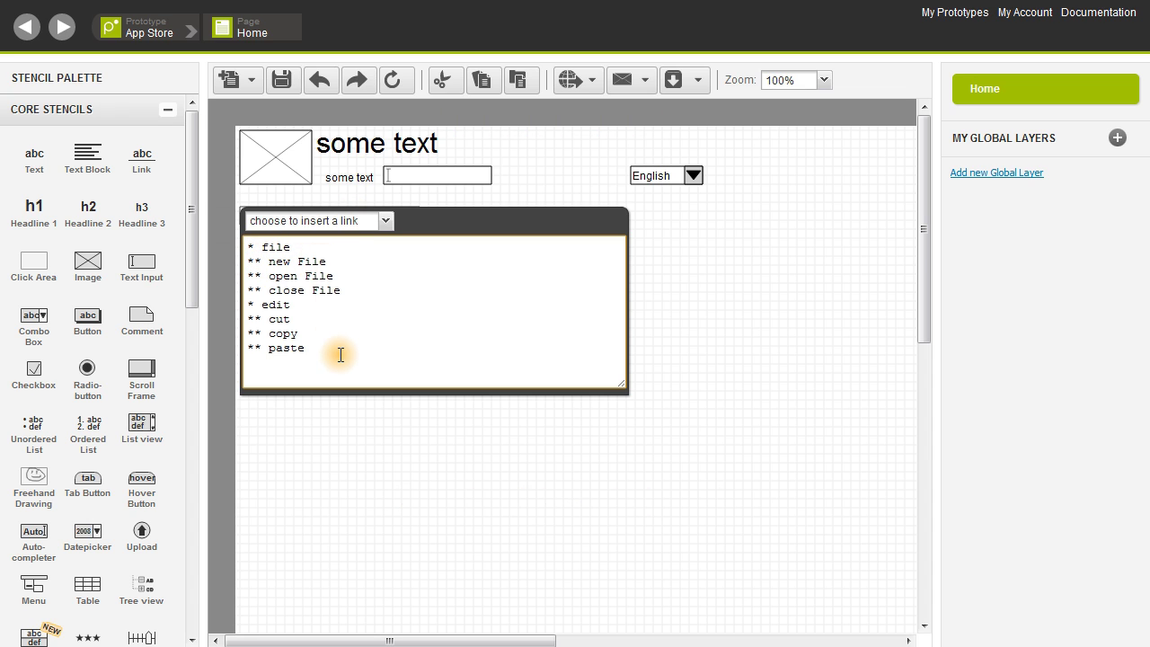
drag(338, 348, 245, 249)
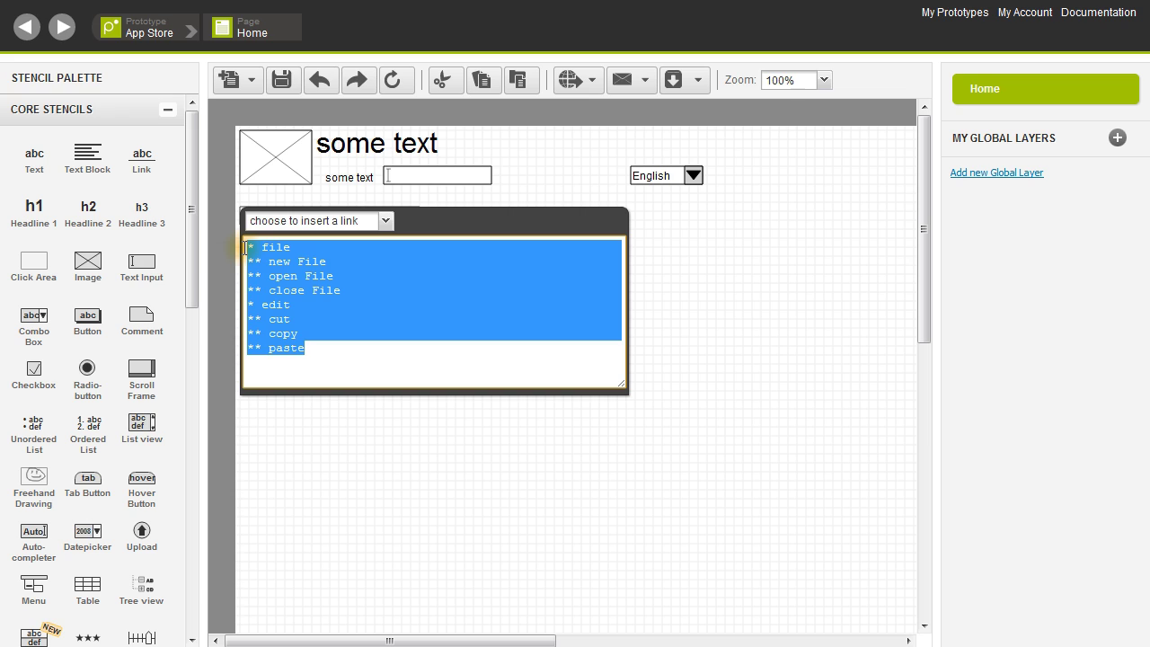
key(Delete)
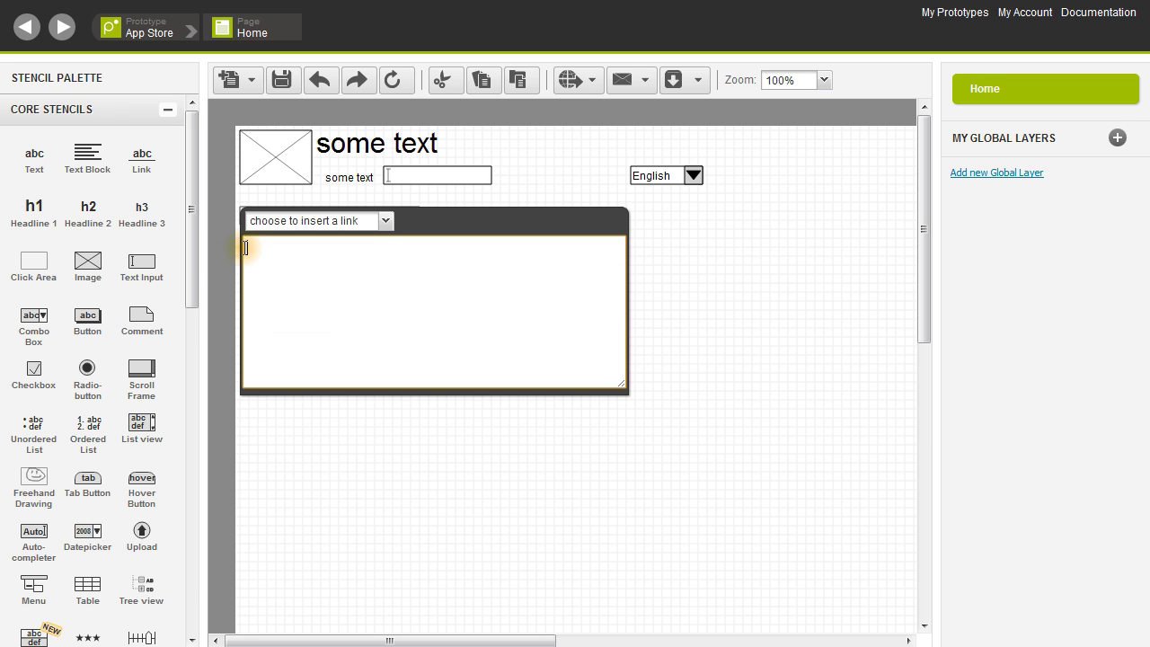
text(* Educational Apps ** Math * Creative Apps)
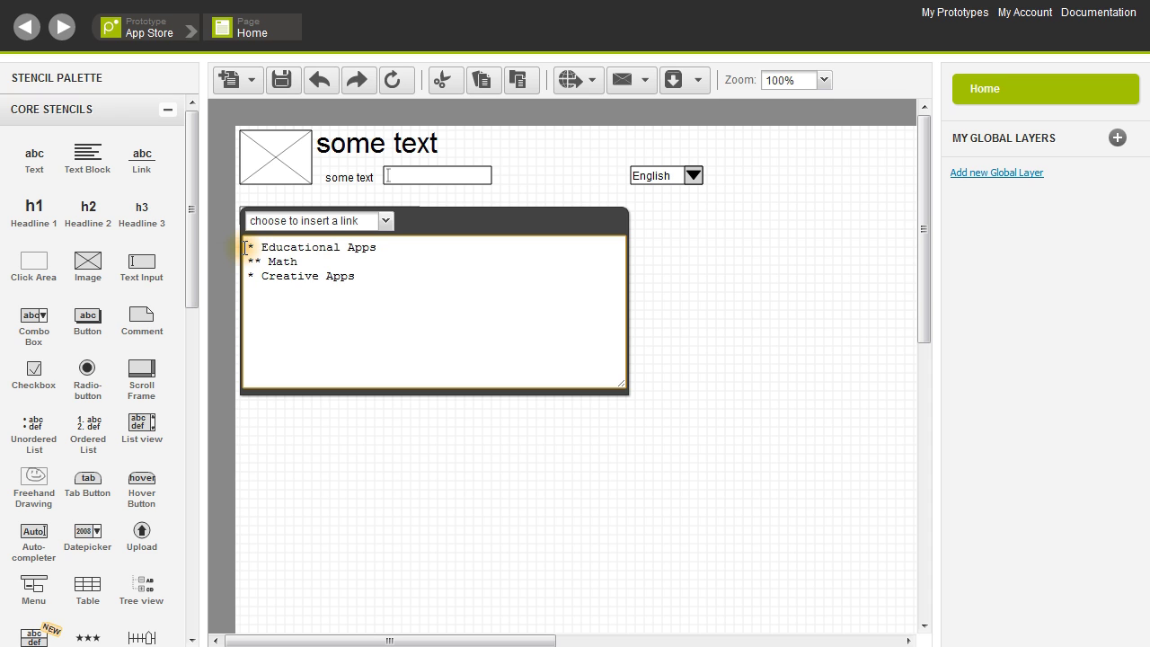
drag(245, 248, 255, 252)
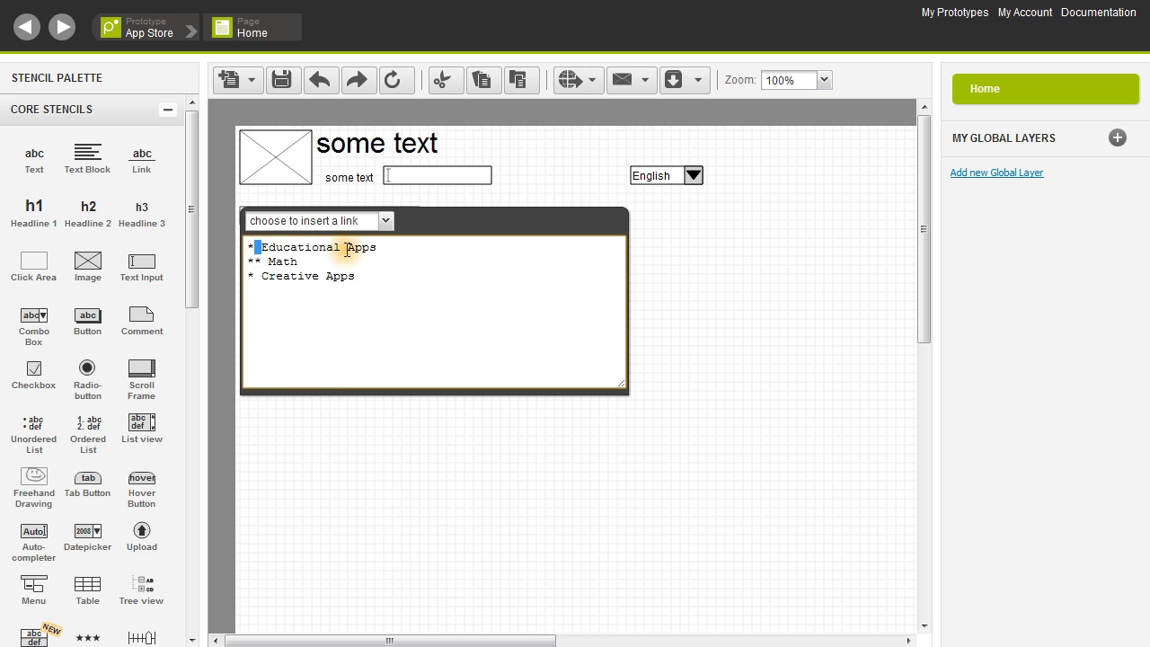
click(386, 325)
mouse_move(335, 223)
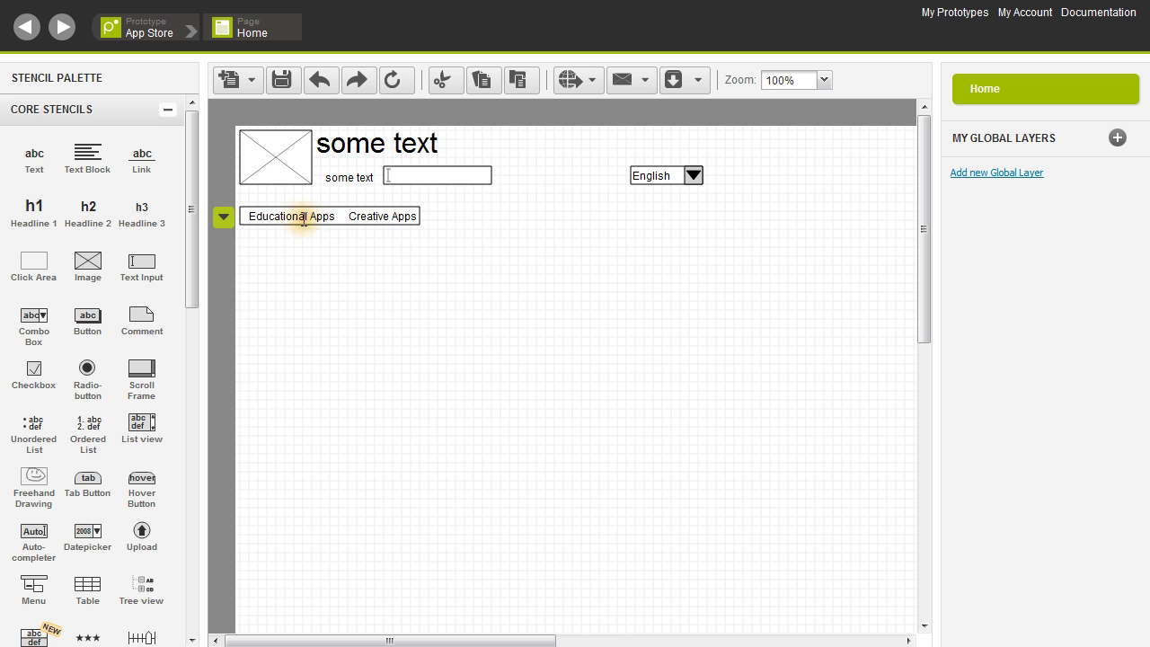
Set the category menu's Menu Orientation option to Vertical.
click(224, 219)
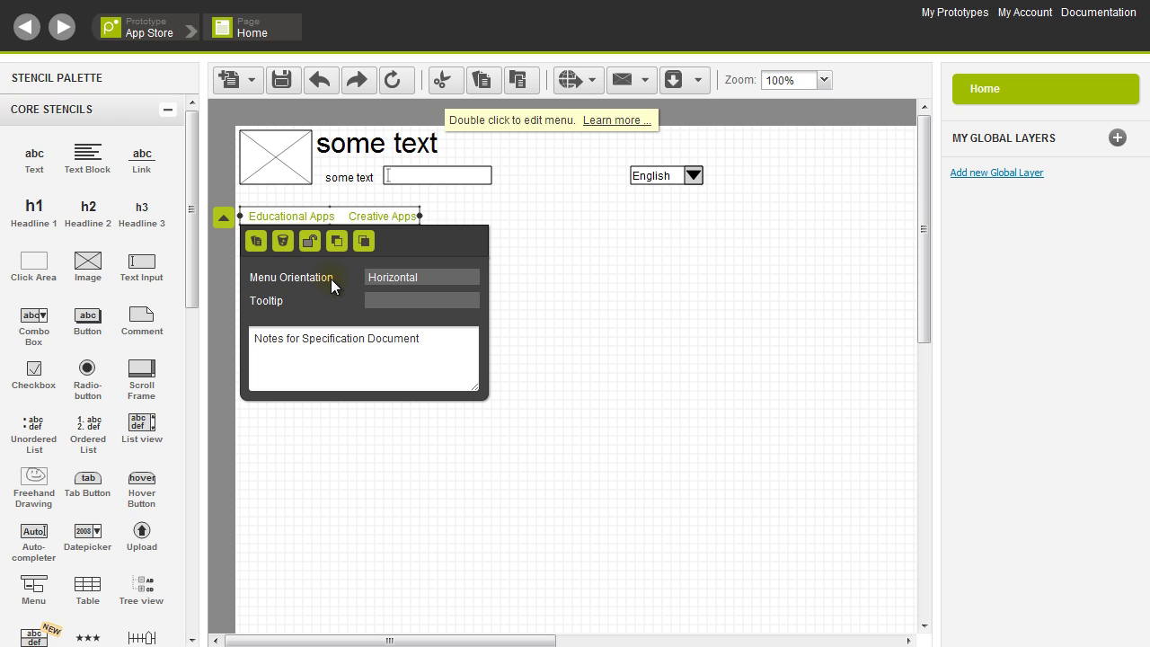
click(472, 280)
click(471, 278)
click(434, 312)
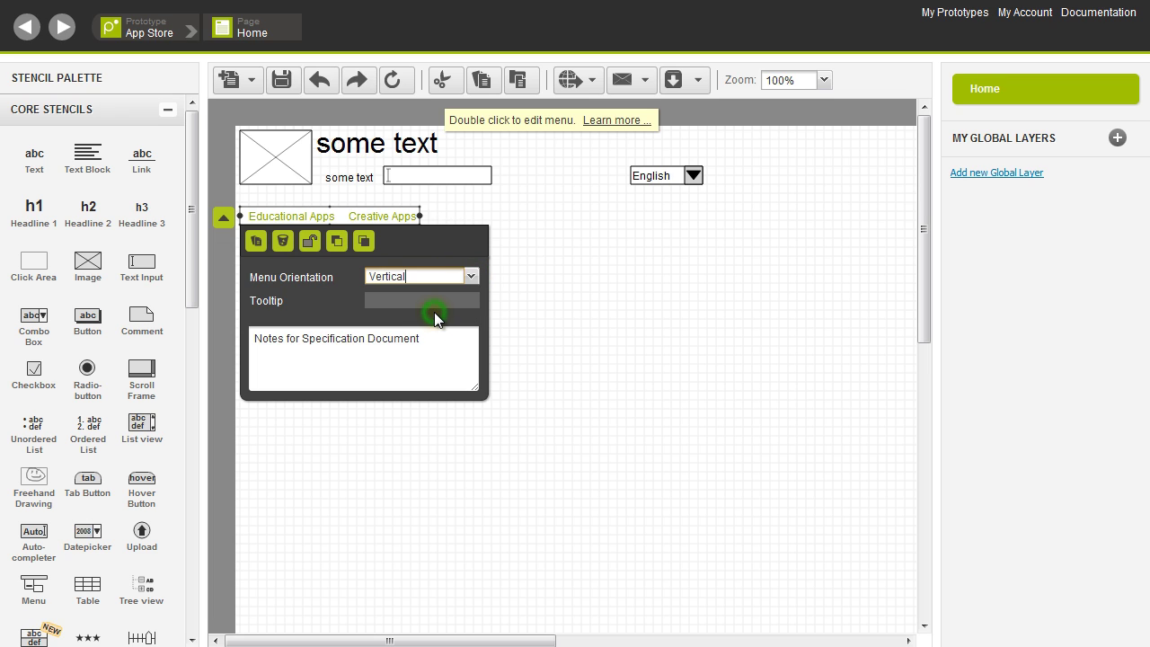
click(508, 316)
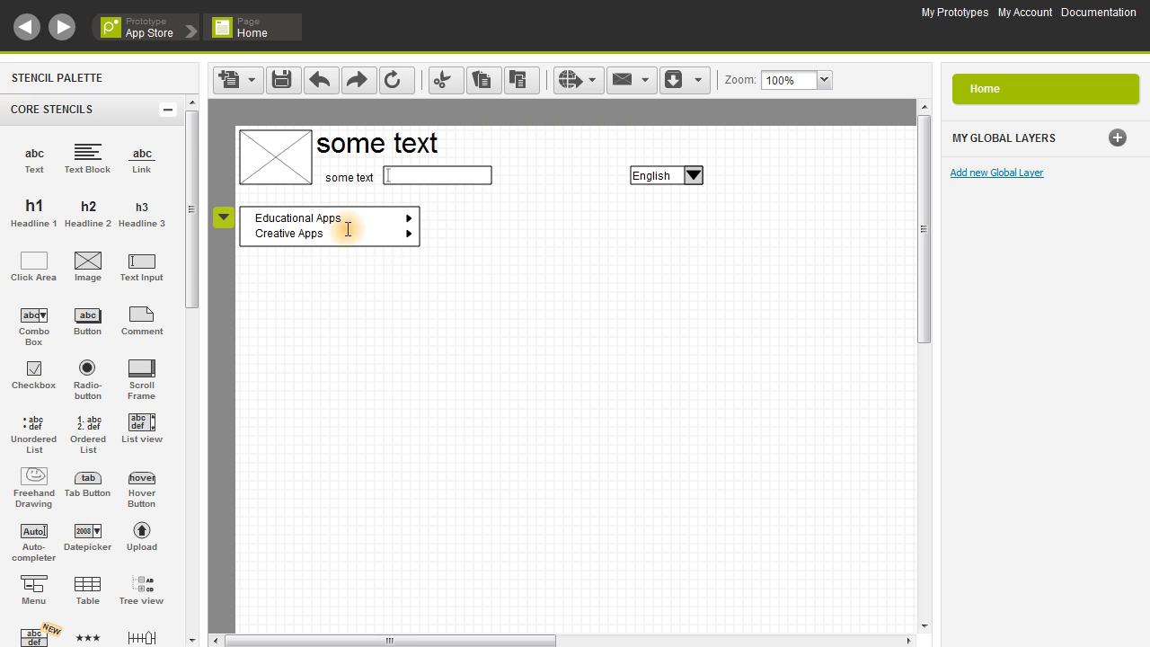
Link the Educational Apps menu entry to a new page, keeping the default name MyPage 2.
double_click(347, 230)
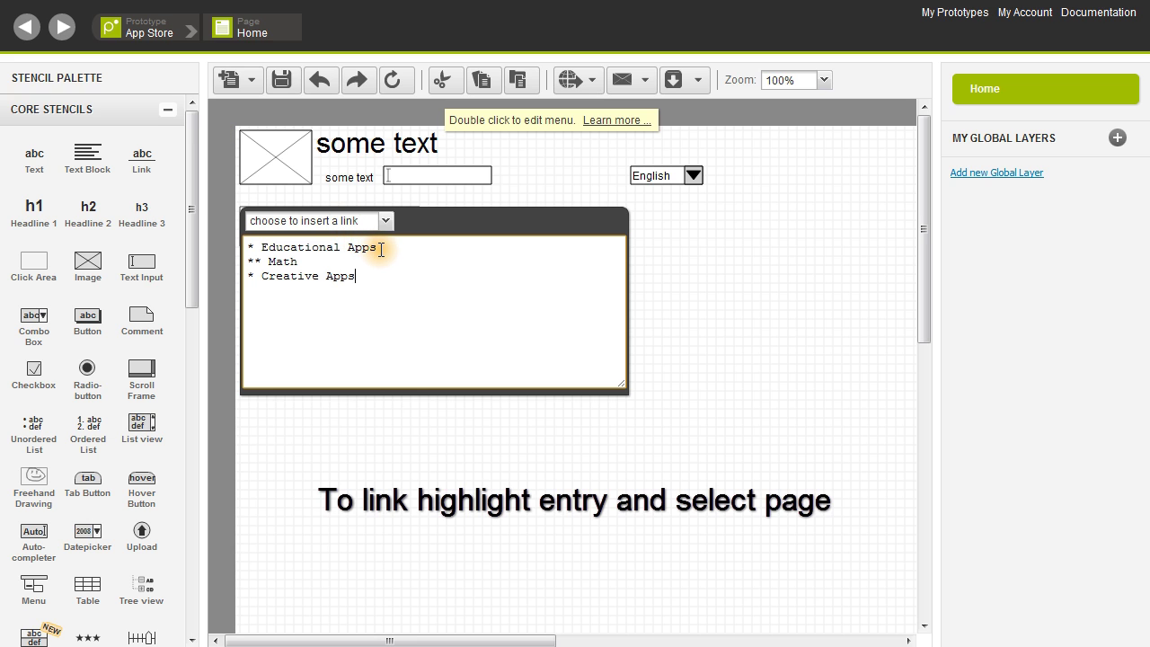
drag(381, 250, 278, 249)
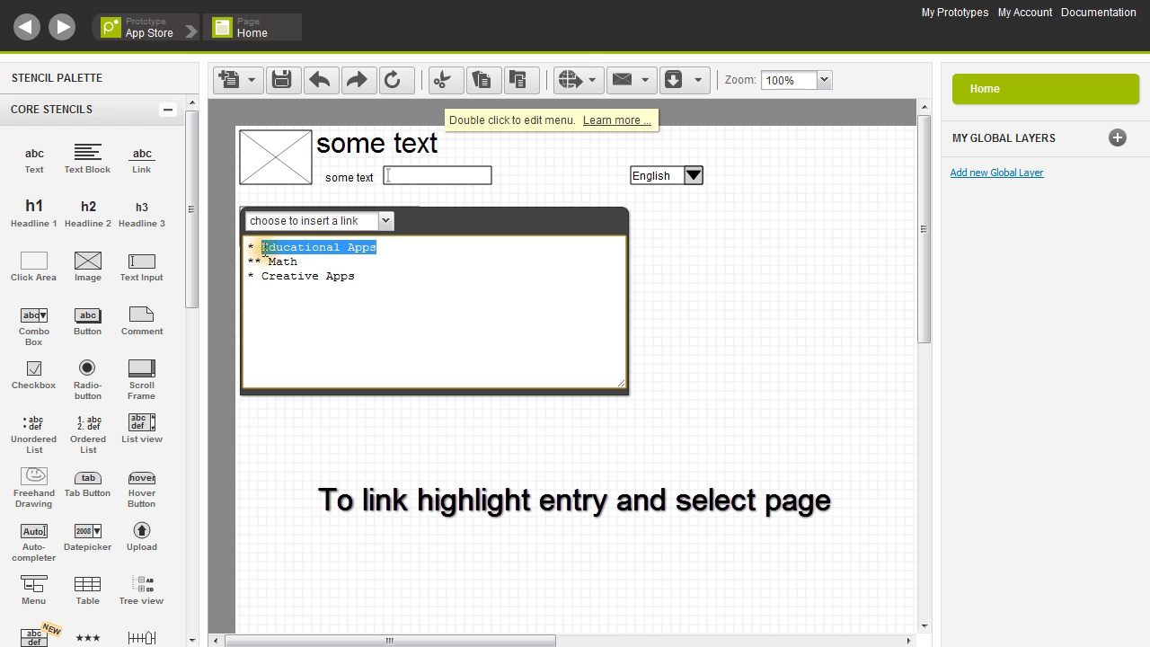
click(384, 222)
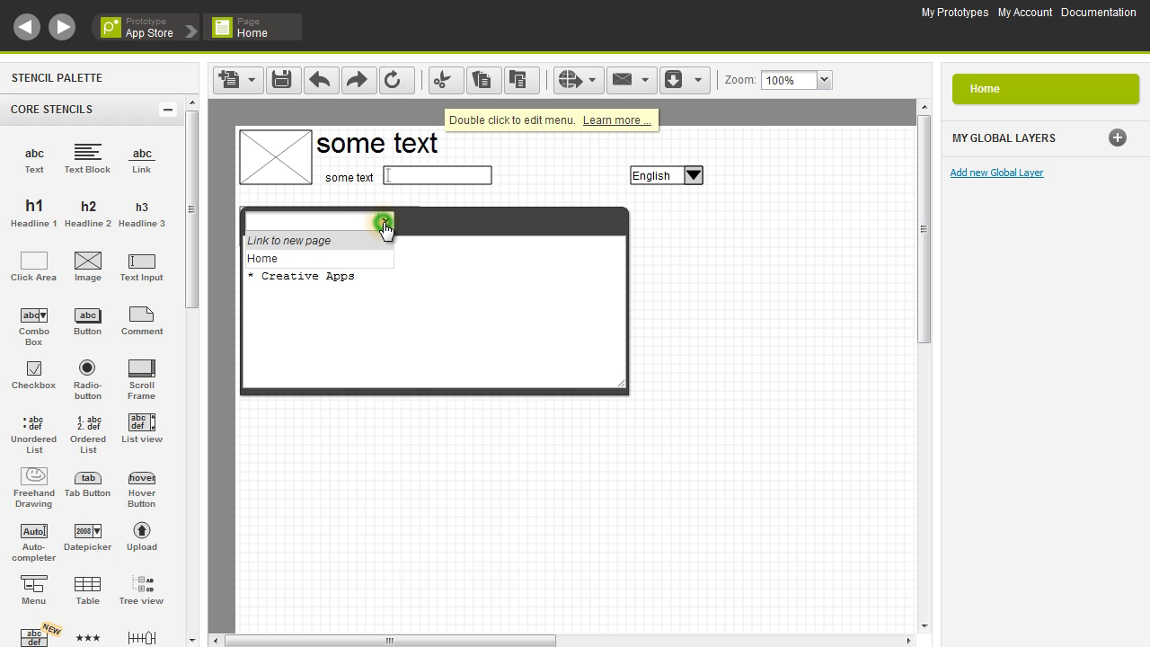
click(345, 236)
key(Return)
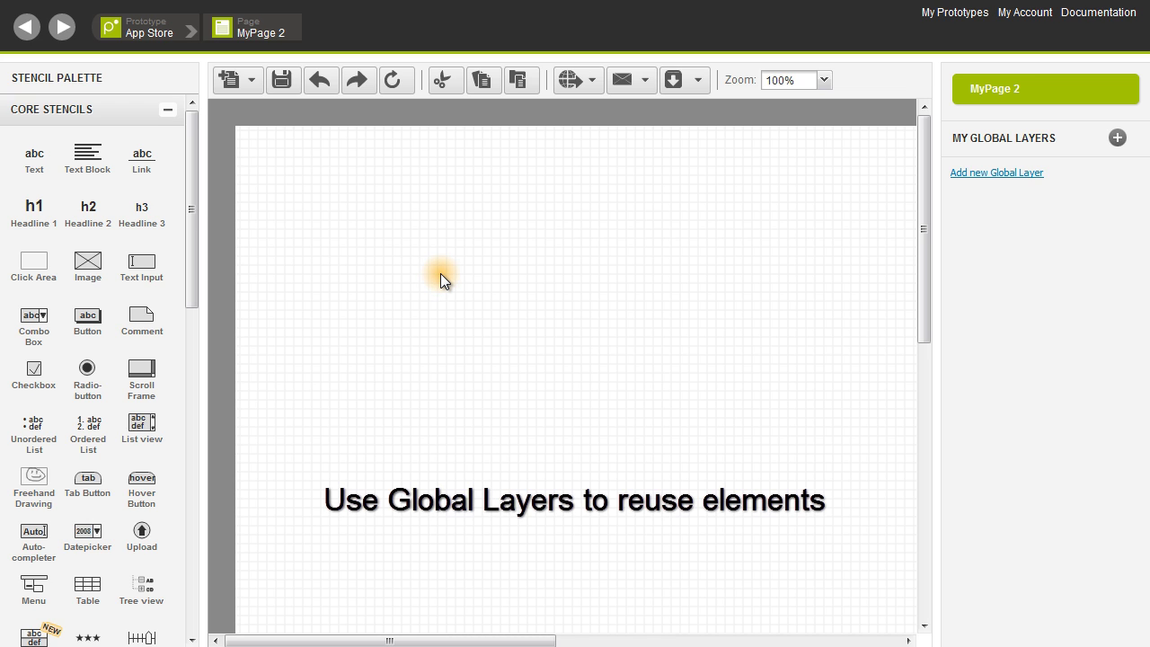
Add a new global layer, Global Layer 1, using the + next to My Global Layers.
click(1119, 139)
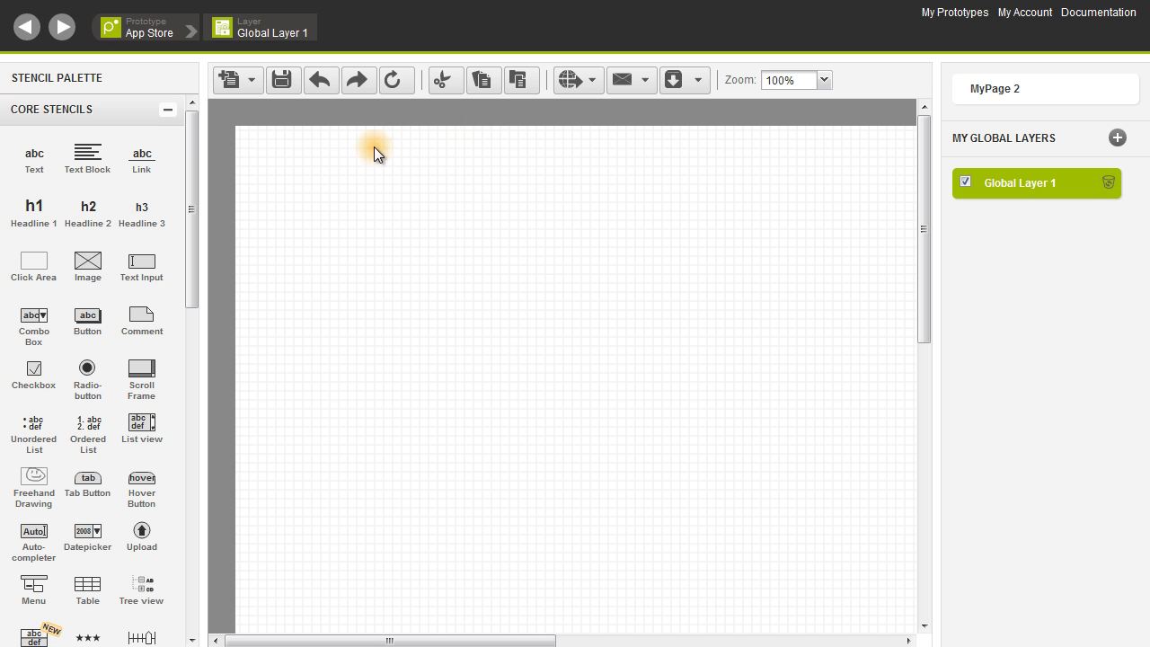
click(191, 33)
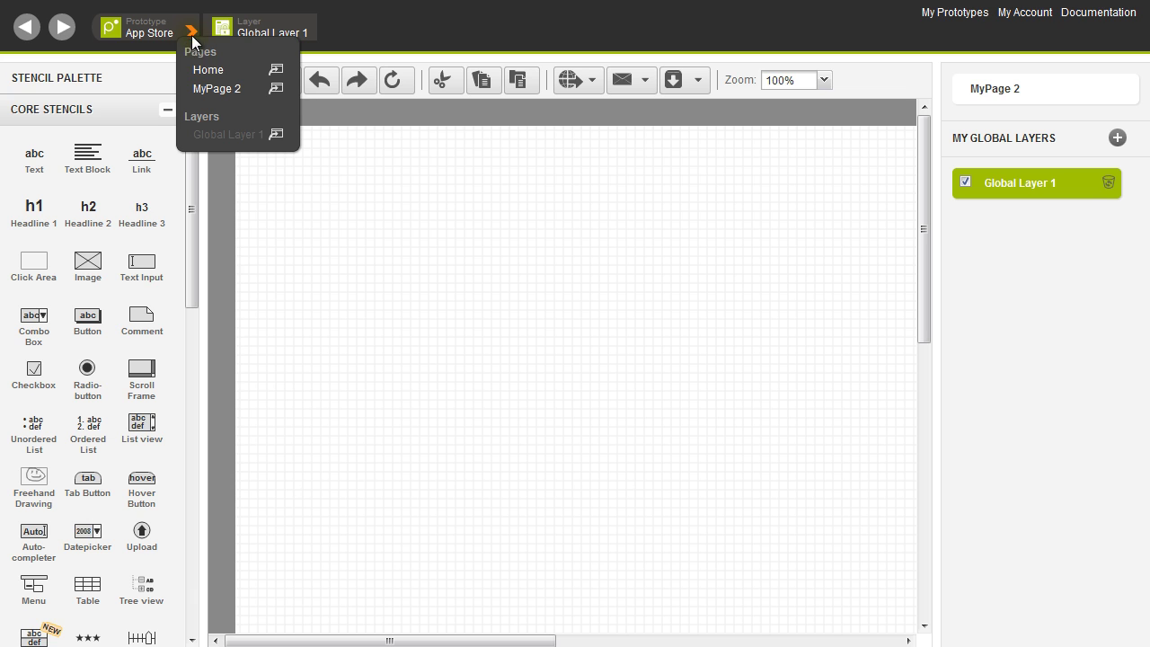
On Home, add an image placeholder enlarged to about 355x190 beside the narrowed category menu.
click(203, 70)
drag(87, 261, 387, 256)
drag(455, 310, 707, 430)
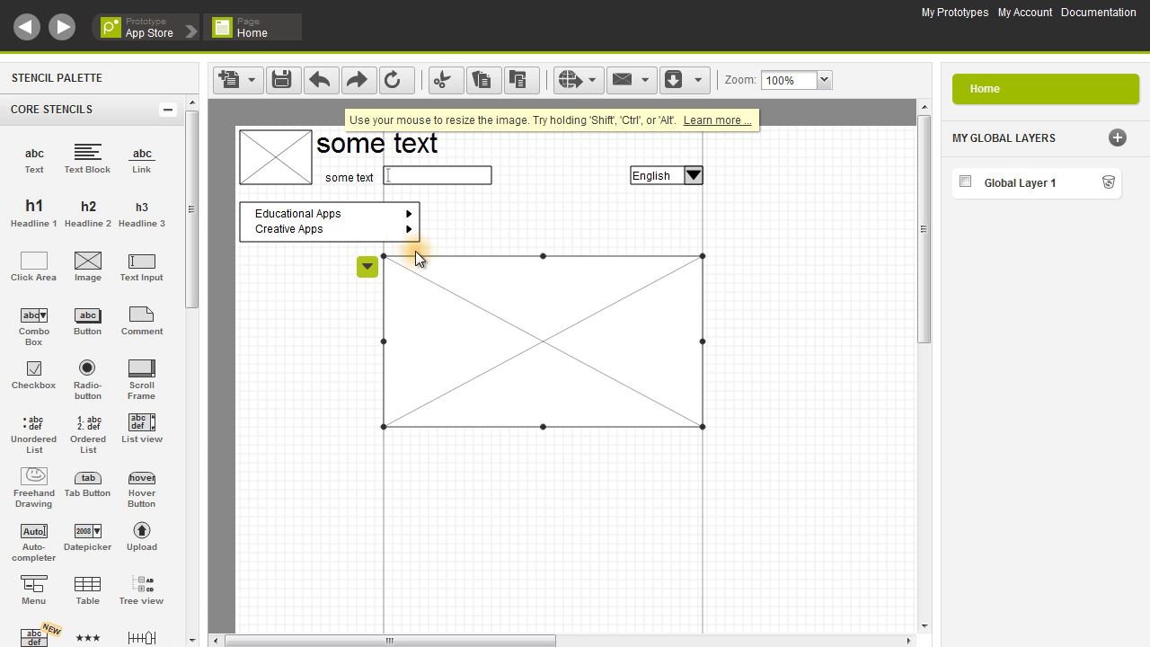
click(387, 232)
drag(419, 221, 384, 221)
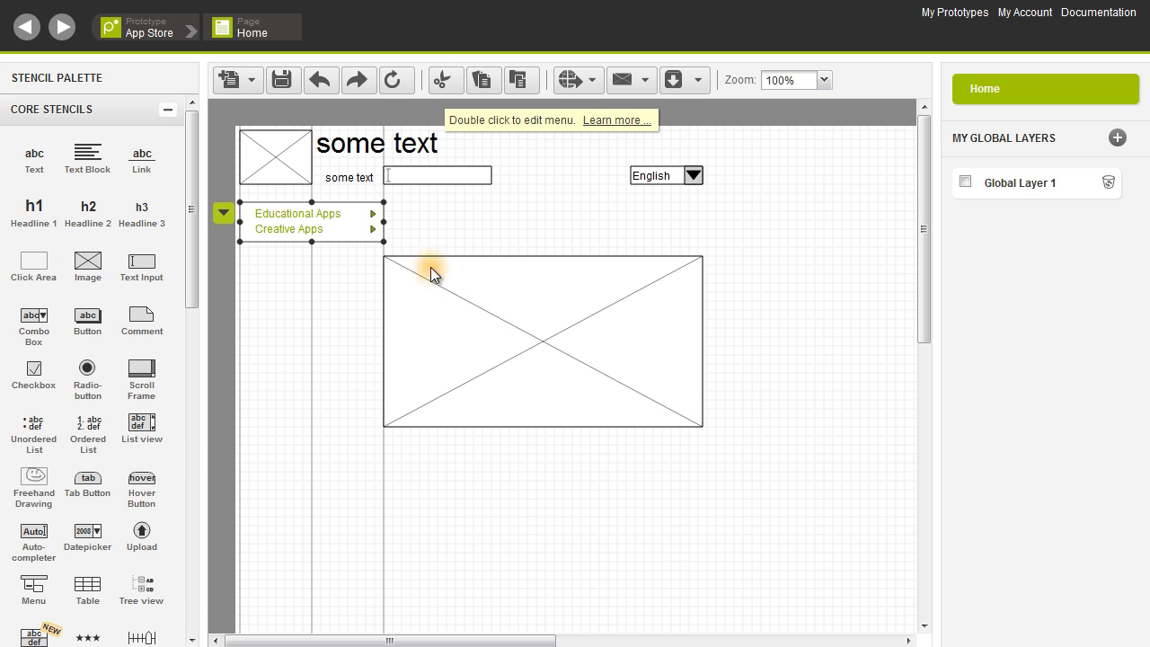
click(491, 333)
drag(538, 342, 541, 293)
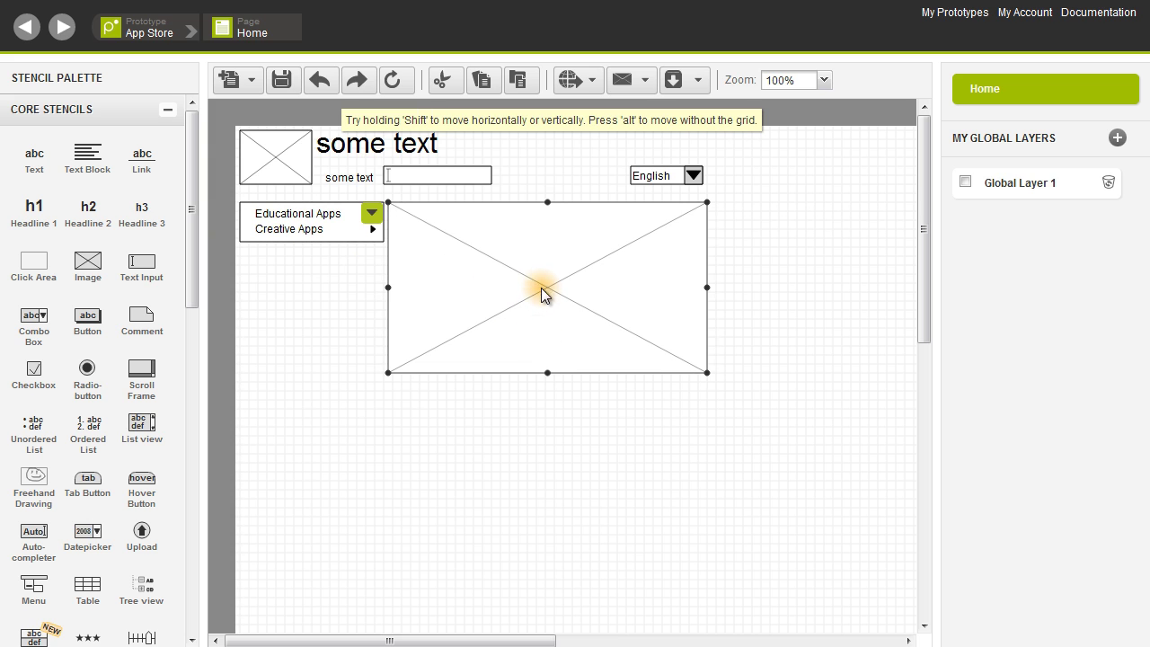
click(537, 450)
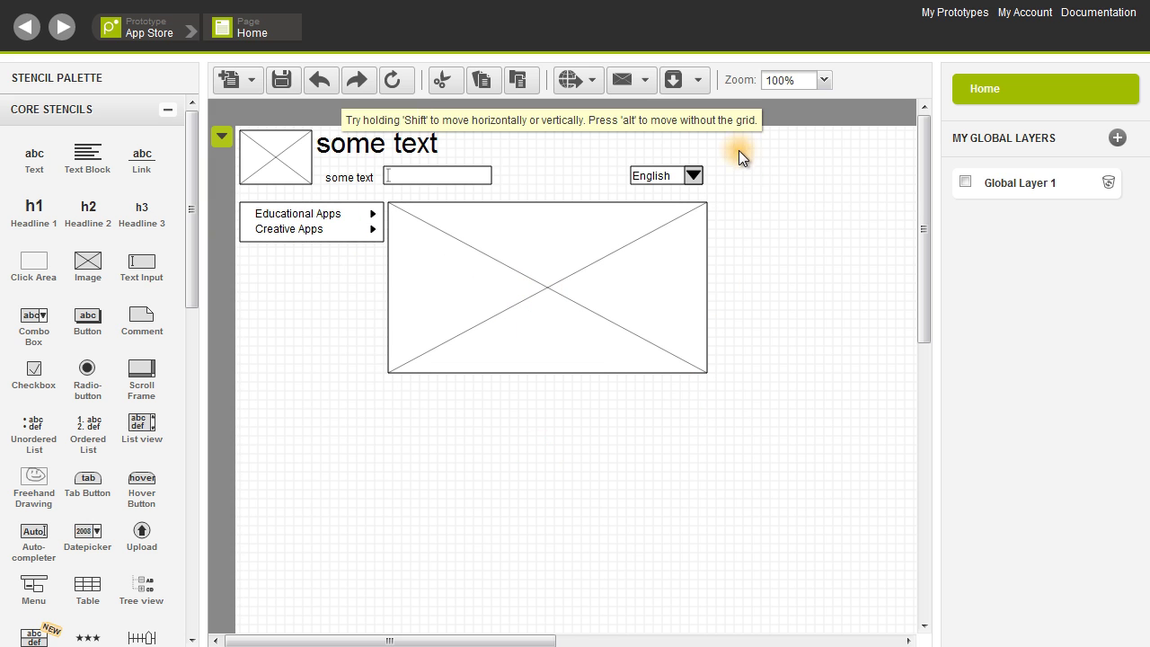
drag(738, 135, 235, 189)
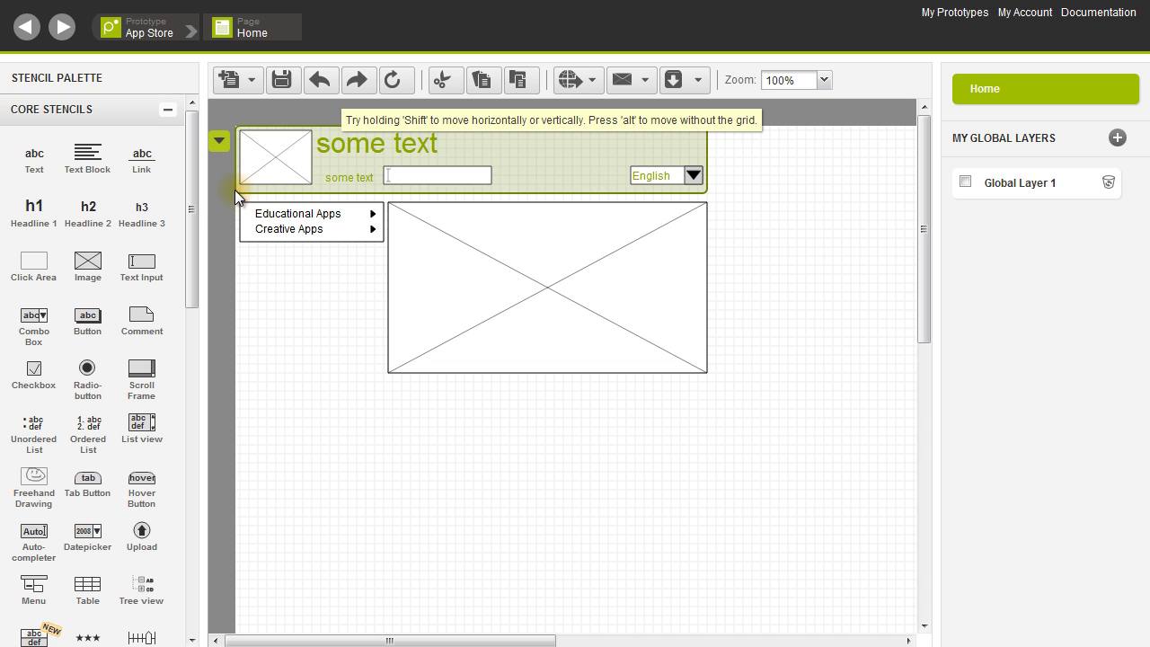
Cut the header row and category menu from Home and paste them into Global Layer 1.
ctrl+click(286, 221)
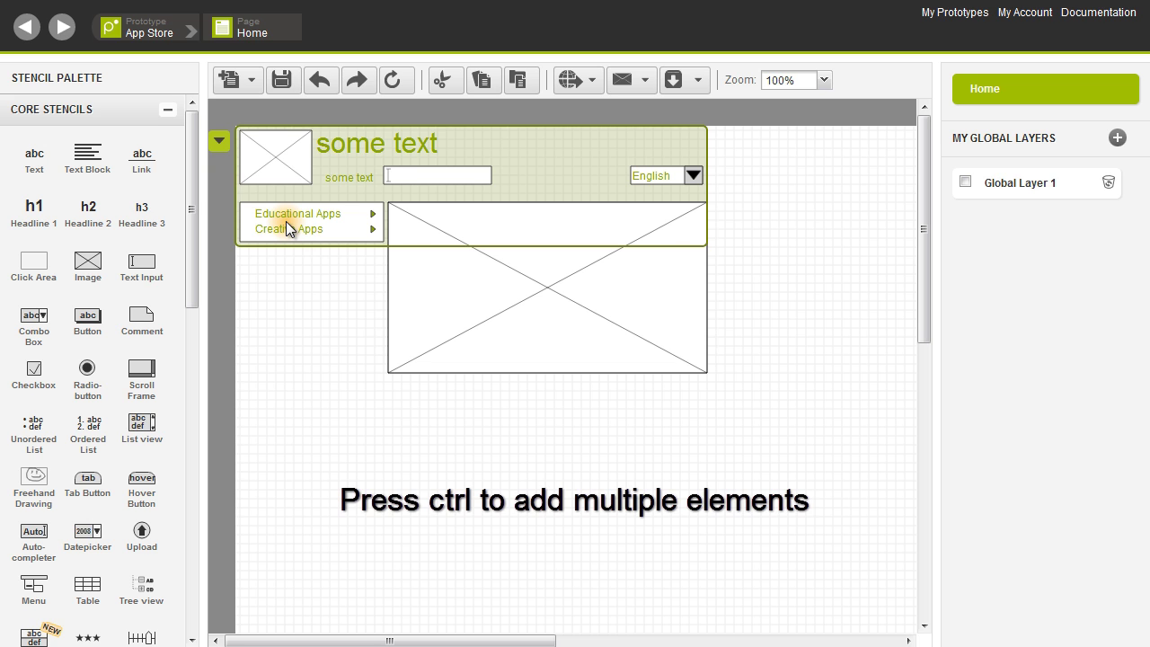
key(ctrl+x)
click(966, 182)
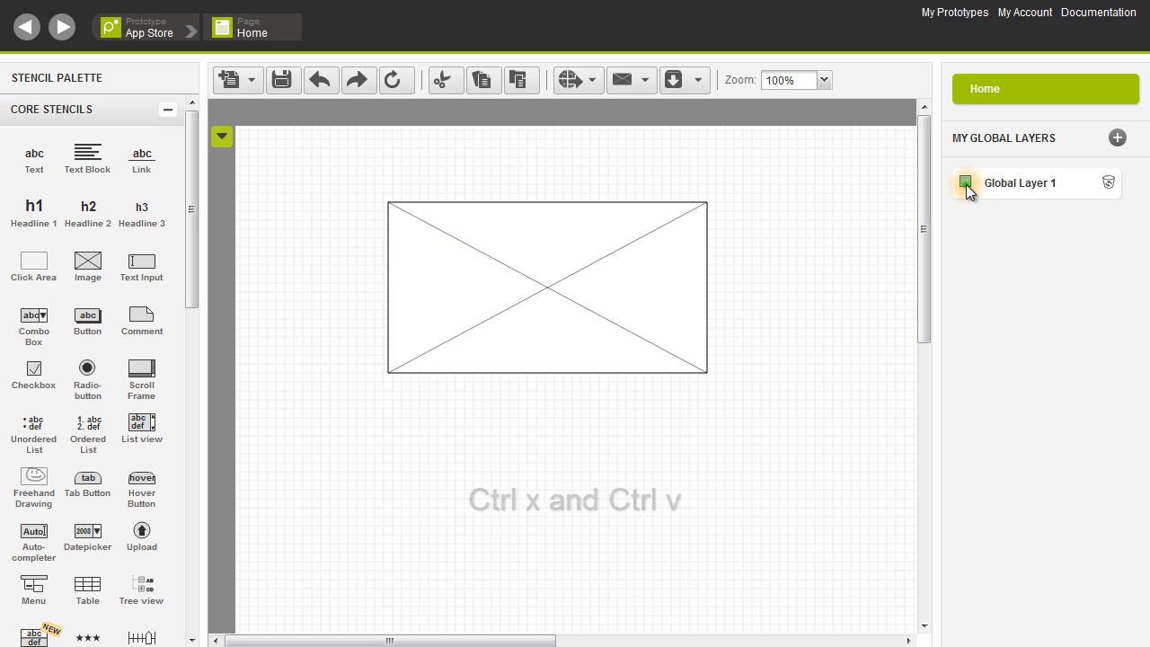
click(996, 182)
key(ctrl+v)
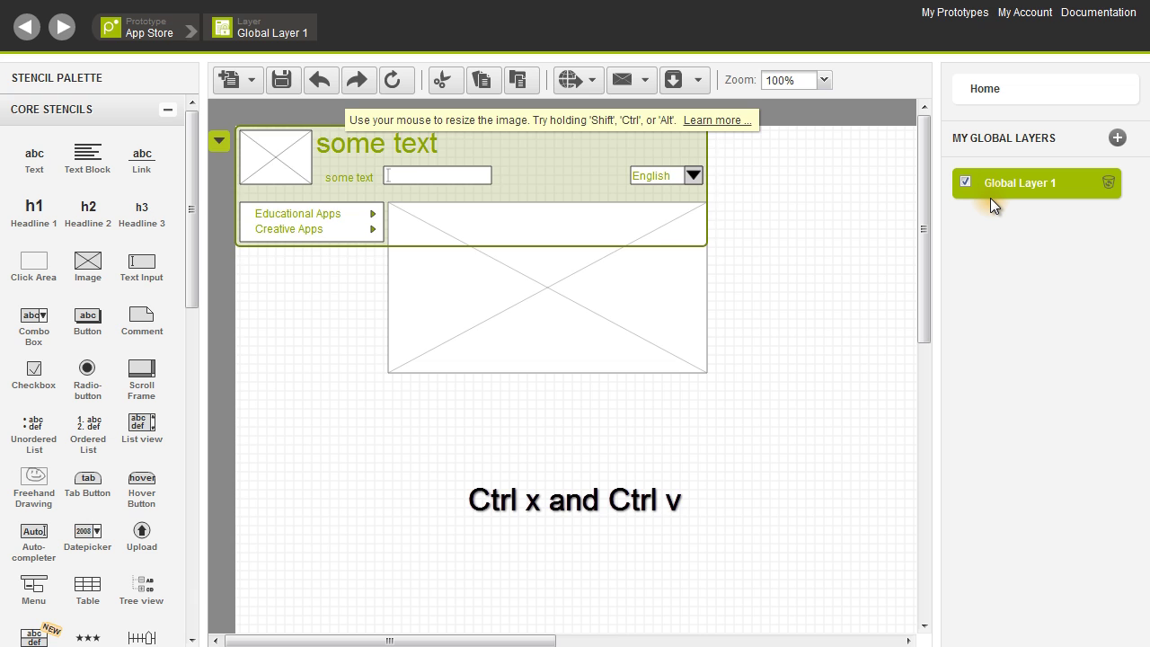
click(807, 194)
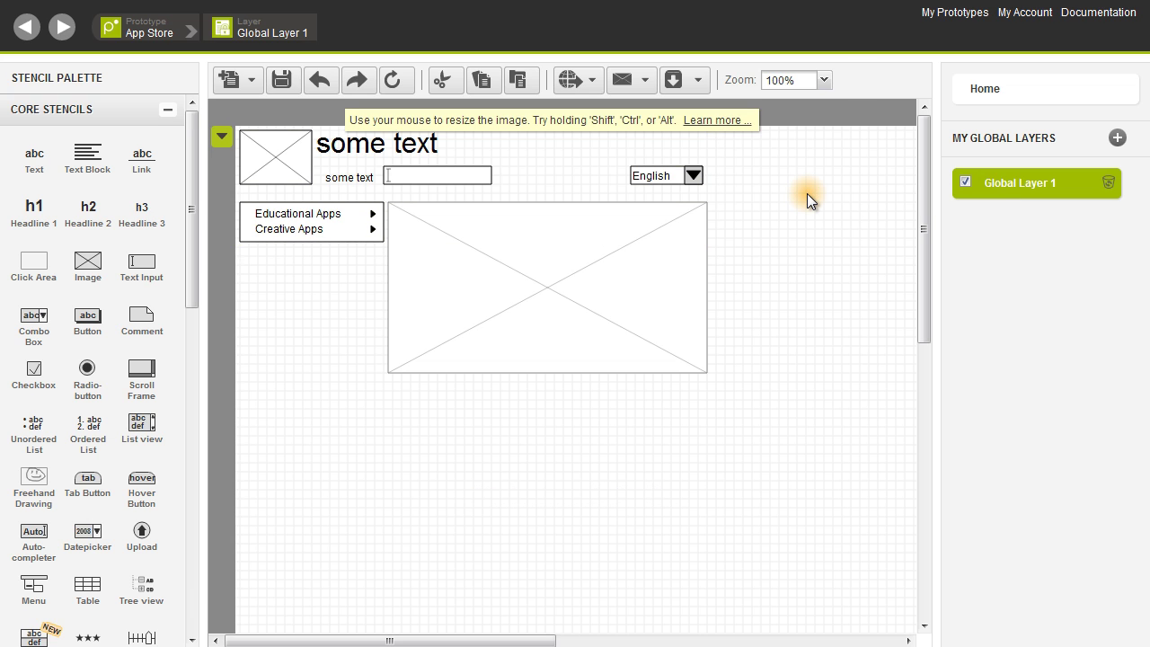
Set the logo image placeholder's link target to the Home page.
click(274, 162)
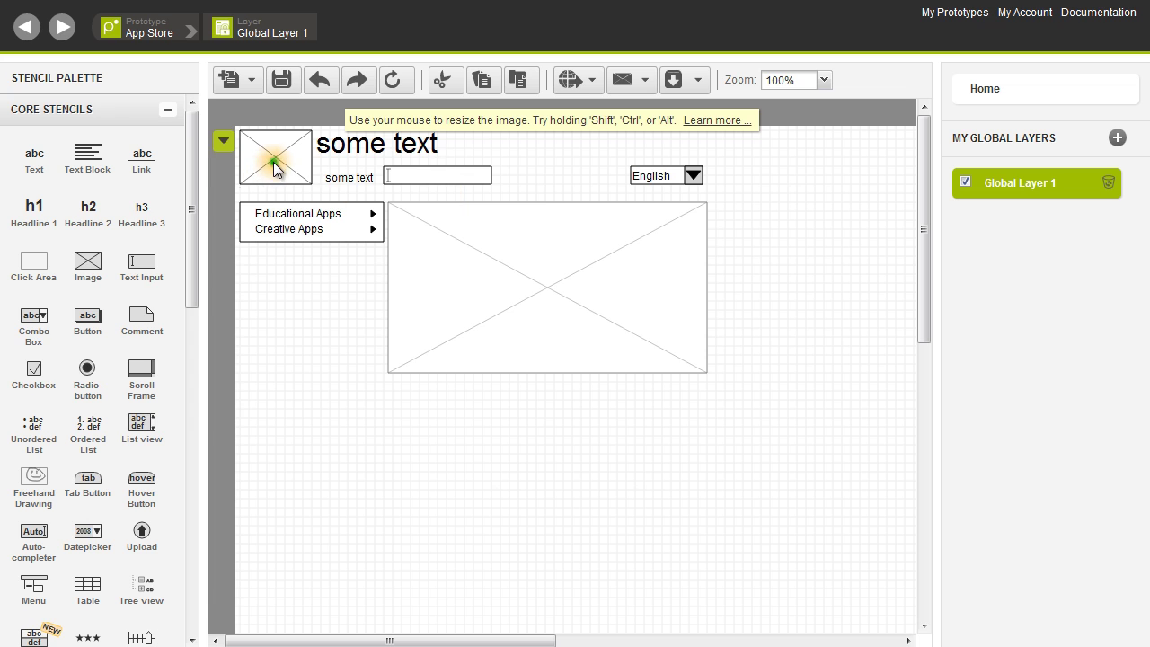
click(225, 144)
click(386, 224)
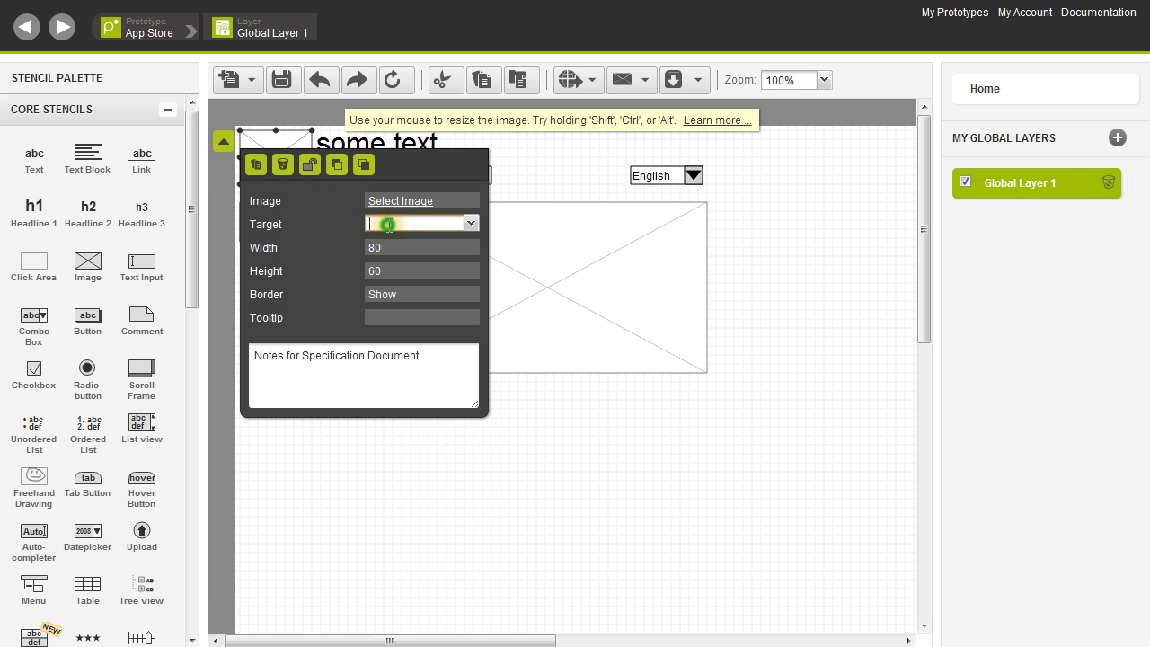
click(471, 224)
click(438, 257)
click(560, 166)
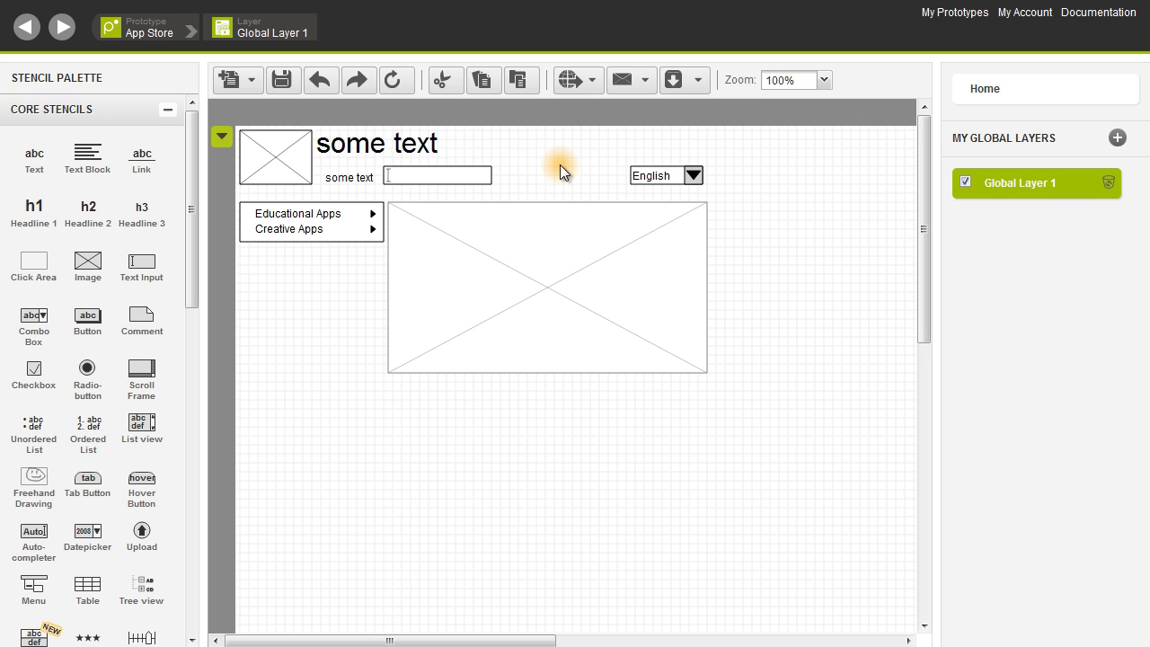
click(567, 97)
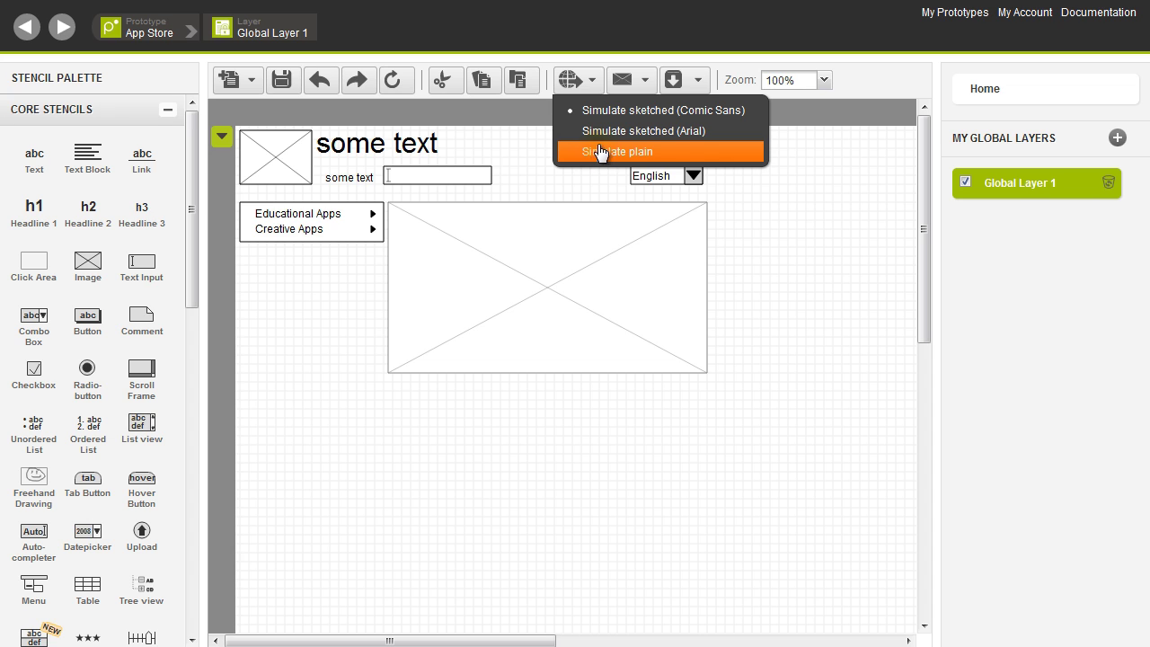
Run the sketched Comic Sans simulation, choose German, search 'apps' and open Educational Apps.
click(606, 110)
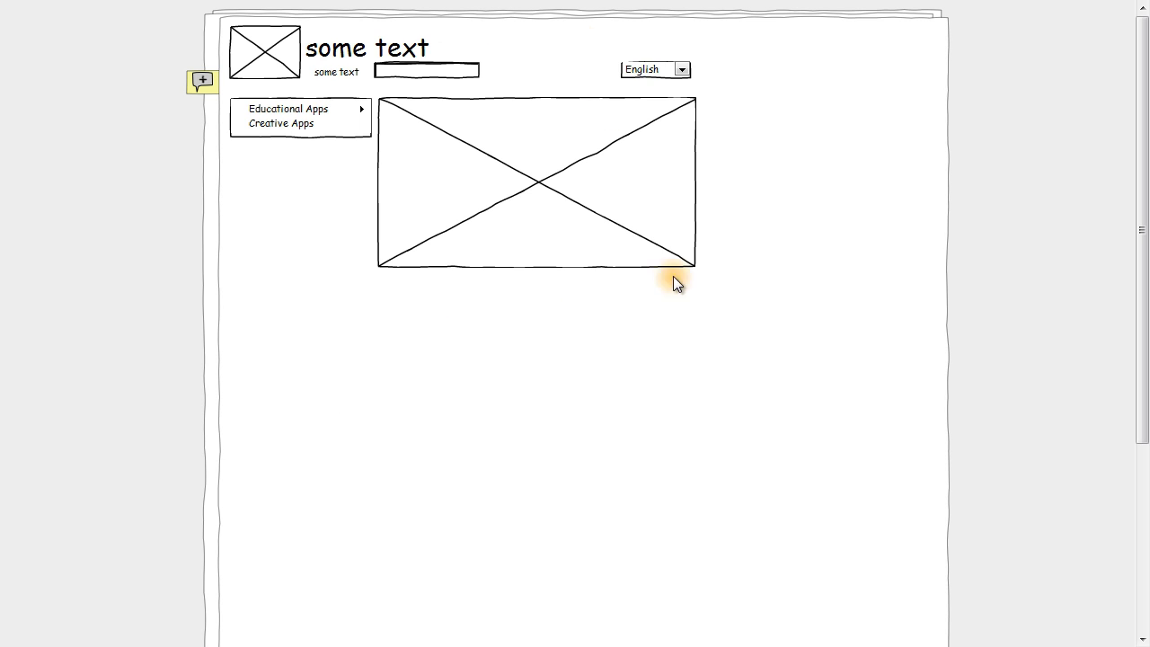
click(668, 72)
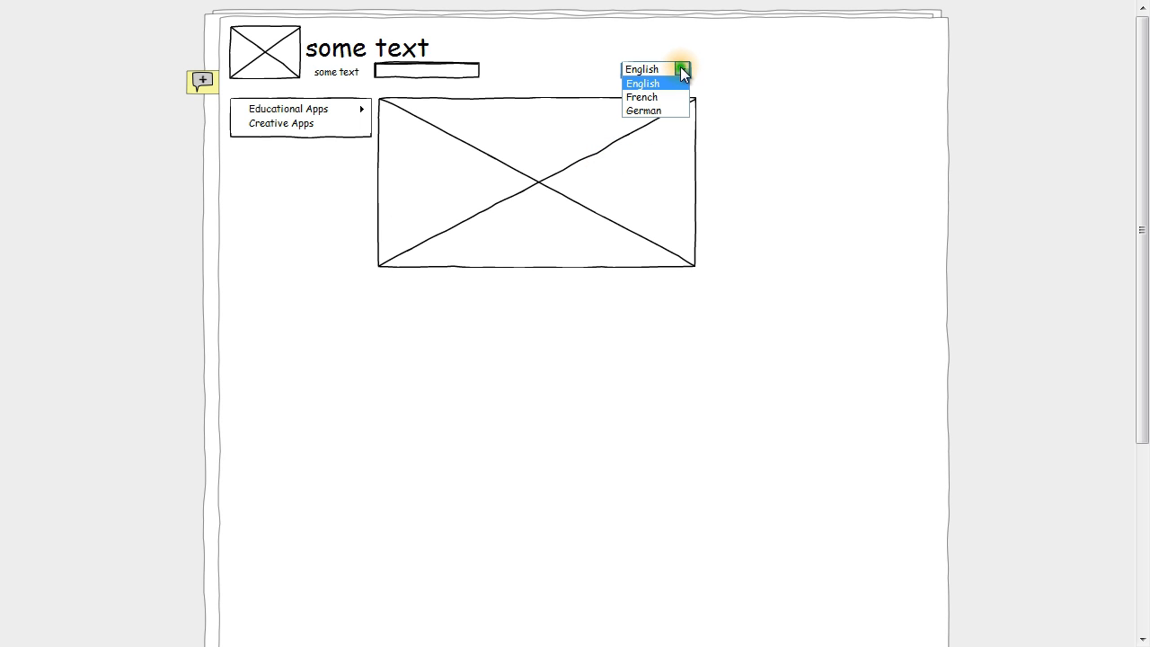
click(659, 108)
click(434, 70)
text(apps)
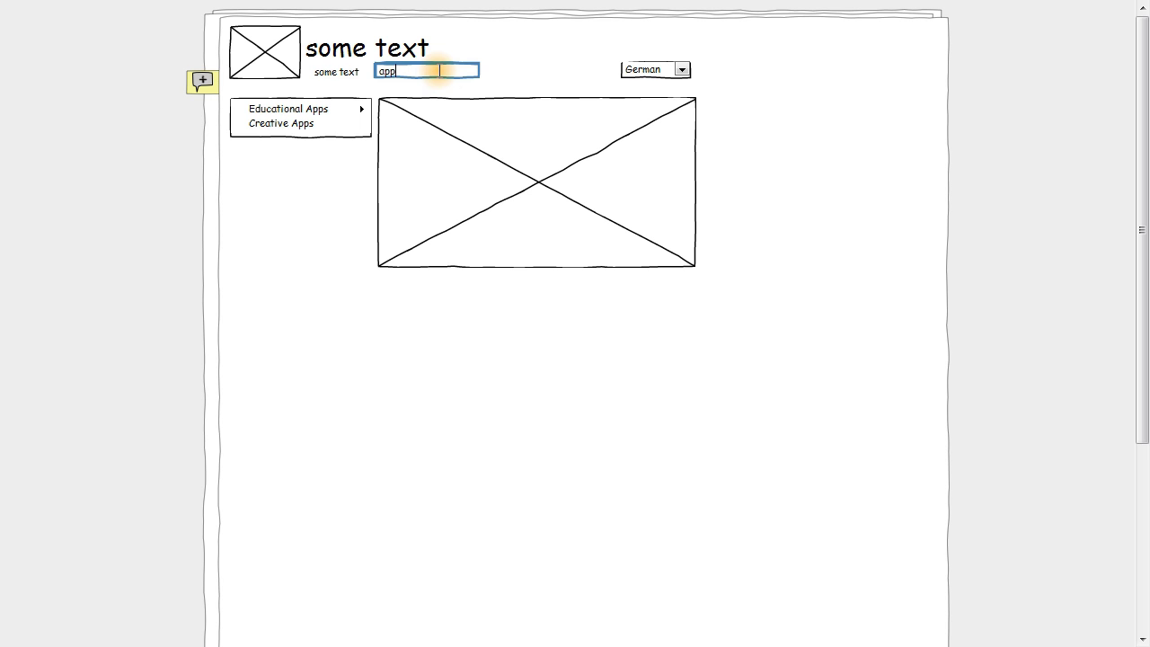
click(294, 106)
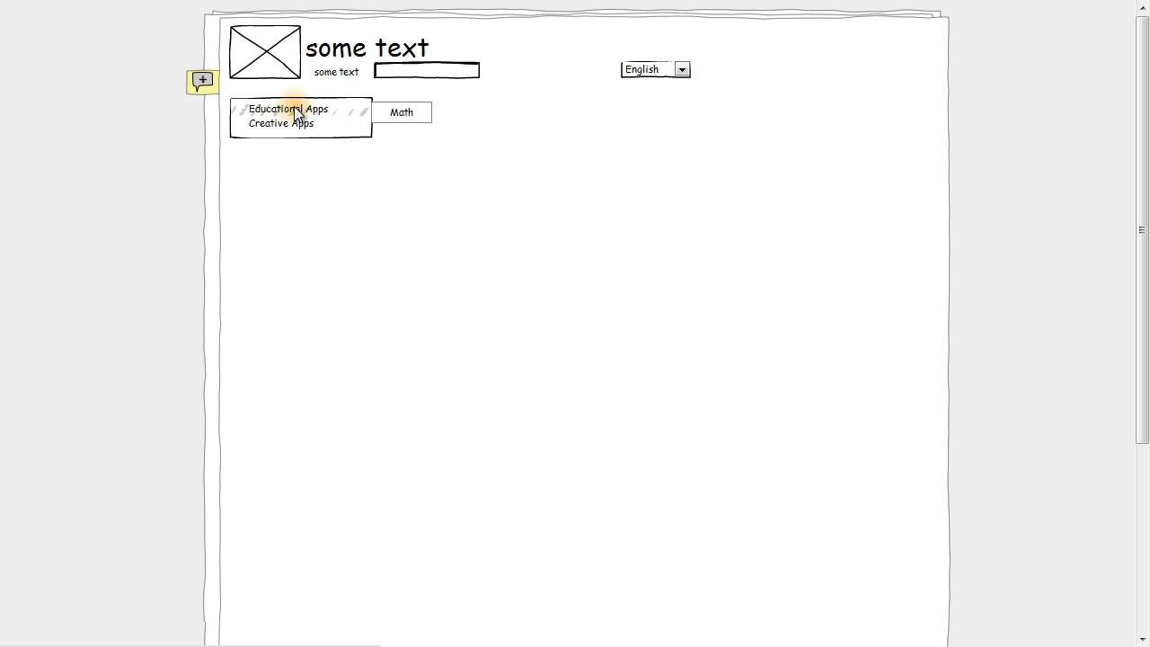